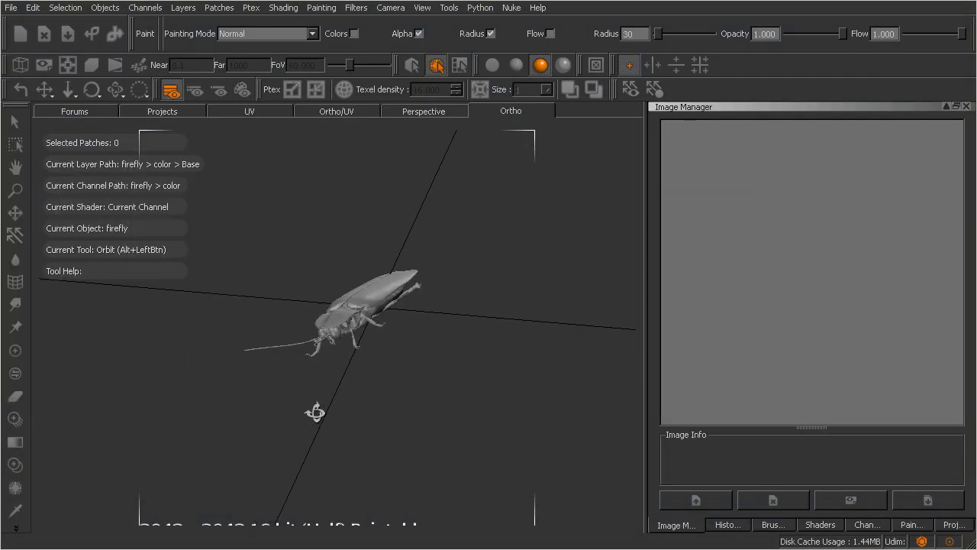
Orbit, zoom and pan the Ortho view to look at the firefly from several angles
{"action": "mouse_move", "coordinate": [315, 412]}
{"action": "left_mouse_down"}
{"action": "mouse_move", "coordinate": [356, 410]}
{"action": "mouse_move", "coordinate": [388, 380]}
{"action": "mouse_move", "coordinate": [368, 375]}
{"action": "left_mouse_up"}
{"action": "key", "text": "p"}
{"action": "mouse_move", "coordinate": [328, 402]}
{"action": "left_mouse_down", "text": "alt"}
{"action": "mouse_move", "coordinate": [371, 401]}
{"action": "mouse_move", "coordinate": [338, 414]}
{"action": "mouse_move", "coordinate": [331, 443]}
{"action": "mouse_move", "coordinate": [372, 445]}
{"action": "mouse_move", "coordinate": [402, 430]}
{"action": "mouse_move", "coordinate": [351, 423]}
{"action": "left_mouse_up", "text": "alt"}
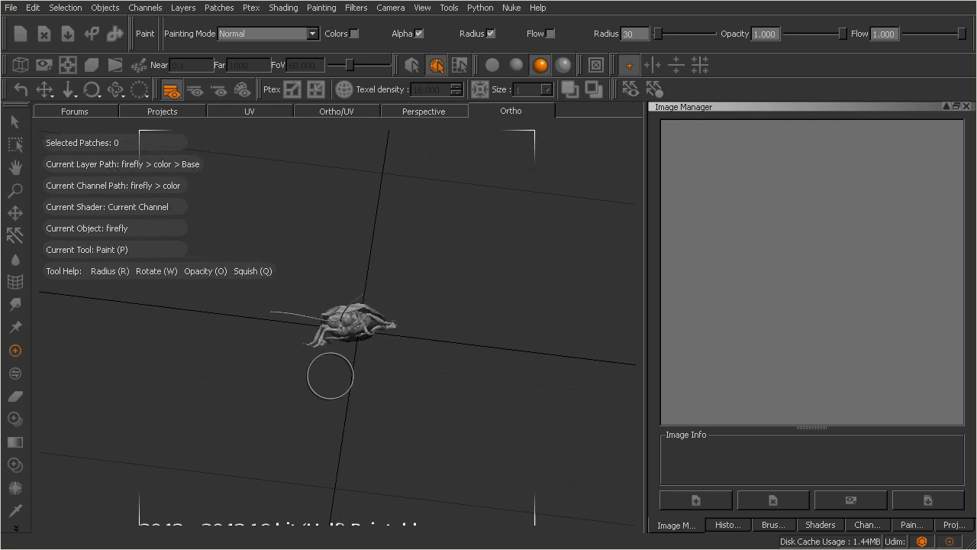
{"action": "right_click_drag", "start_coordinate": [329, 375], "coordinate": [345, 371], "text": "alt"}
{"action": "middle_click_drag", "start_coordinate": [349, 372], "coordinate": [350, 388], "text": "alt"}
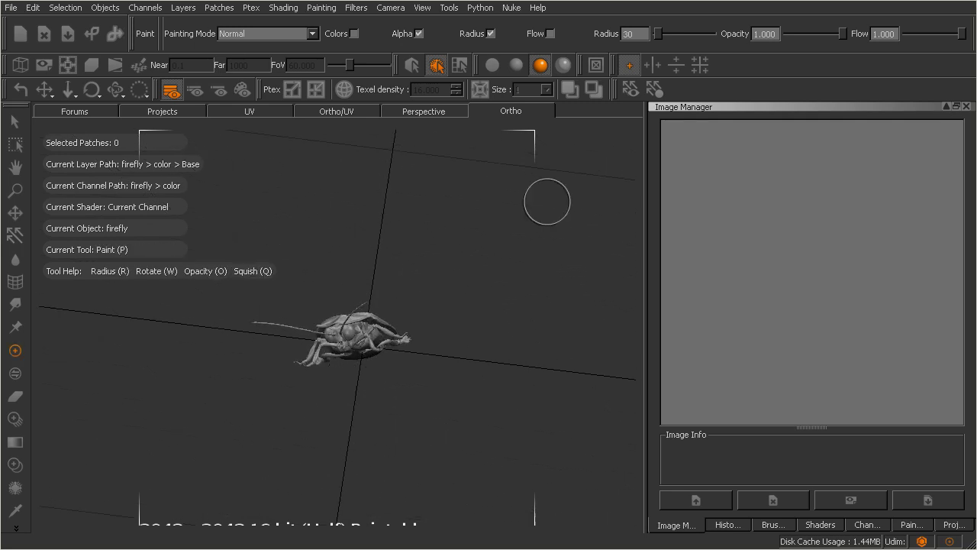
Dock the Objects palette beside the viewport and make its list taller
{"action": "right_click", "coordinate": [736, 60]}
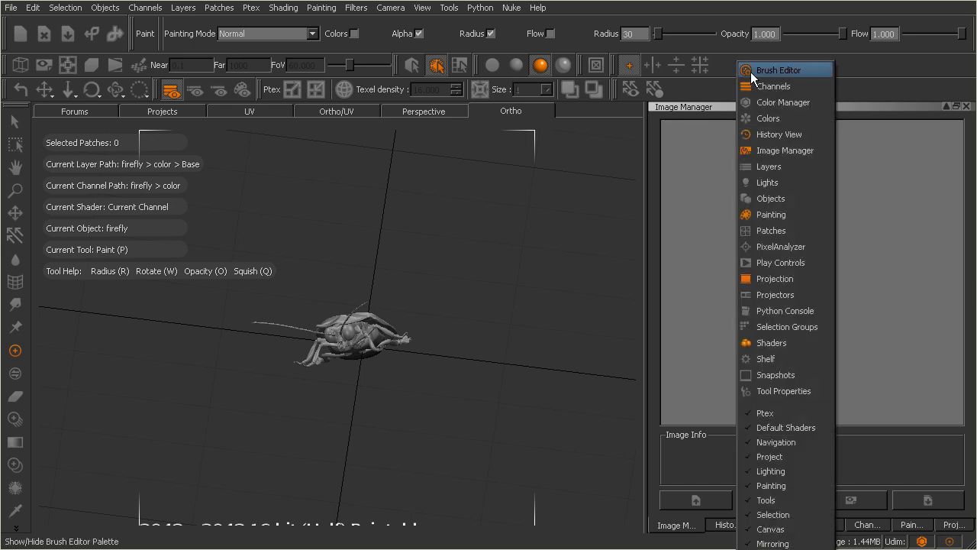
{"action": "left_click", "coordinate": [767, 200]}
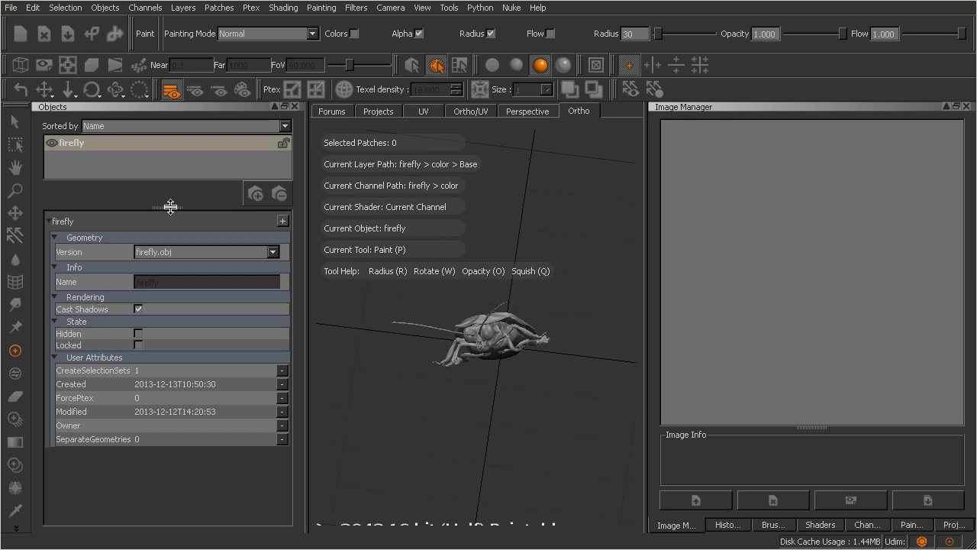
{"action": "left_click_drag", "start_coordinate": [169, 206], "coordinate": [163, 250]}
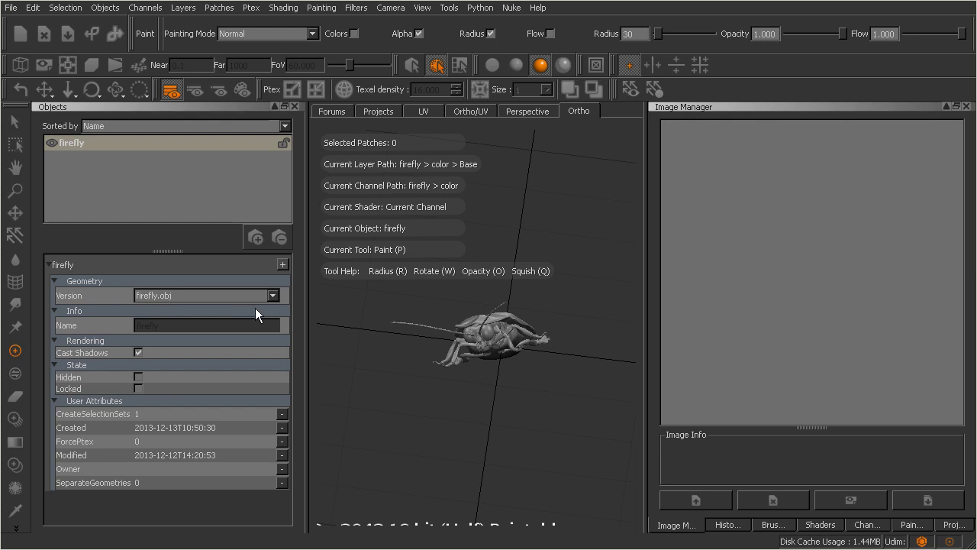
{"action": "left_click_drag", "start_coordinate": [172, 250], "coordinate": [176, 279]}
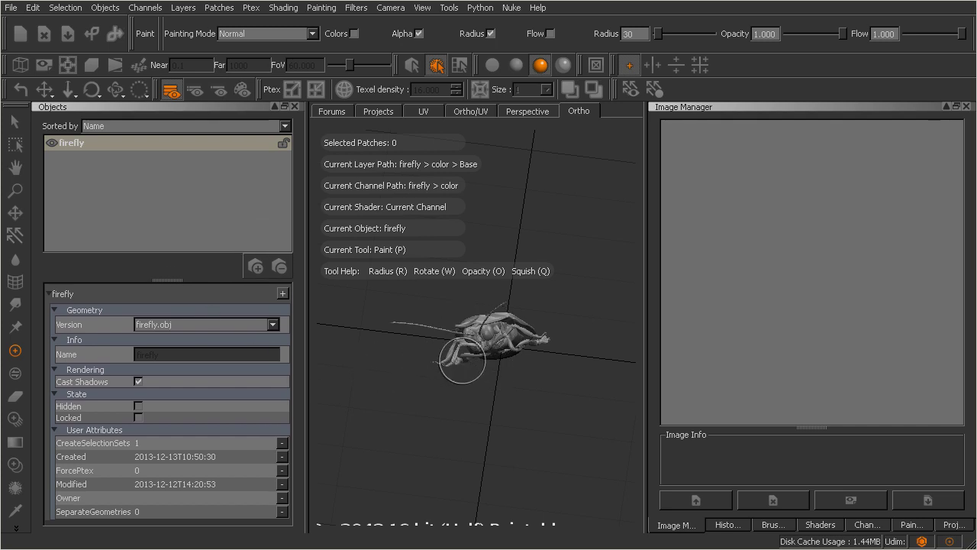
Zoom in close on the firefly and orbit to view its other sides
{"action": "middle_click_drag", "start_coordinate": [469, 345], "coordinate": [464, 367], "text": "alt"}
{"action": "right_click_drag", "start_coordinate": [473, 336], "coordinate": [456, 365], "text": "alt"}
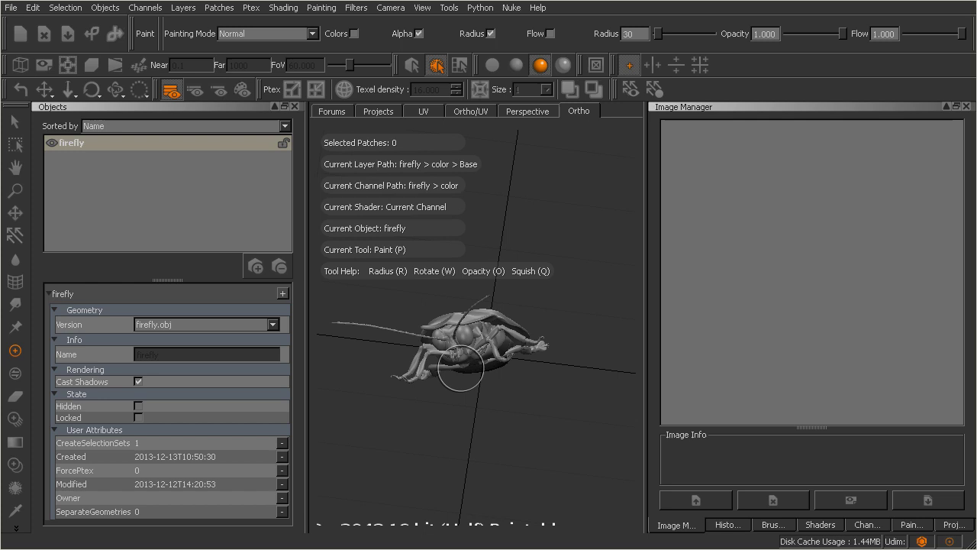
{"action": "mouse_move", "coordinate": [454, 358]}
{"action": "left_mouse_down", "text": "alt"}
{"action": "mouse_move", "coordinate": [477, 368]}
{"action": "mouse_move", "coordinate": [466, 368]}
{"action": "left_mouse_up", "text": "alt"}
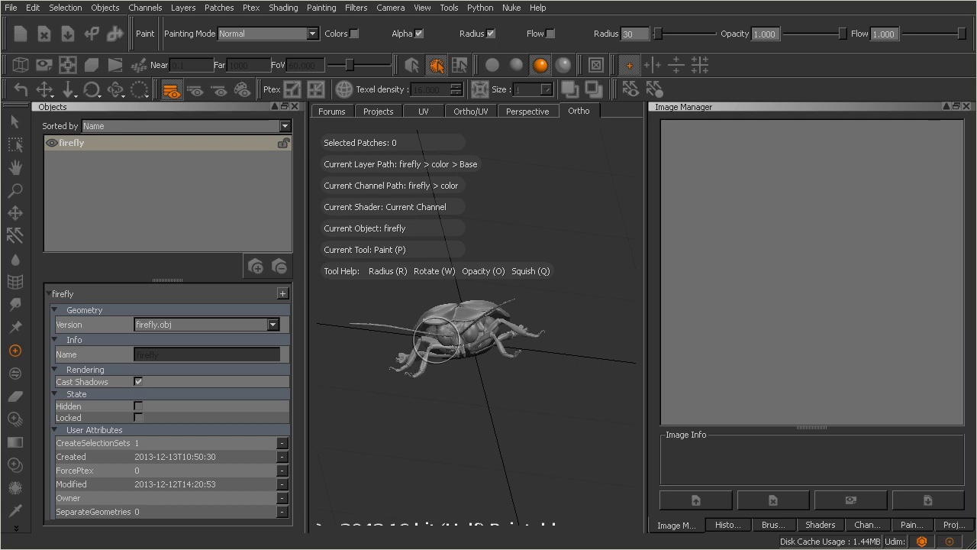
{"action": "left_click_drag", "start_coordinate": [441, 334], "coordinate": [454, 337], "text": "alt"}
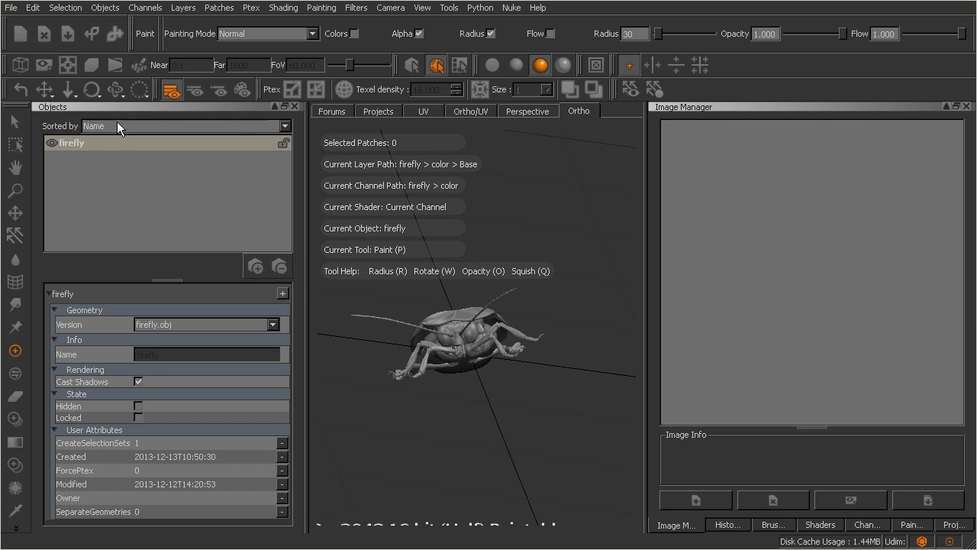
Add grass.obj as a new object, accepting the default Add Object Settings
{"action": "left_click", "coordinate": [255, 268]}
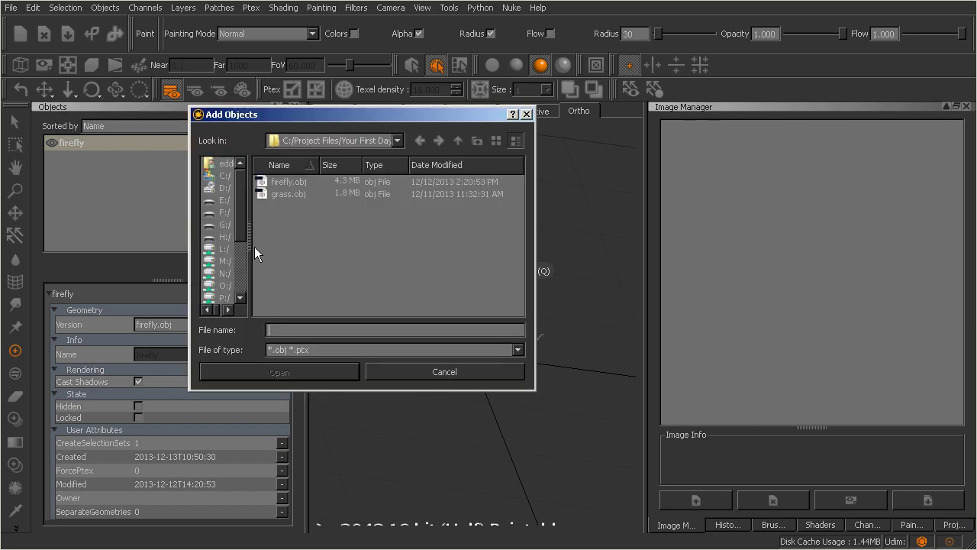
{"action": "left_click", "coordinate": [287, 193]}
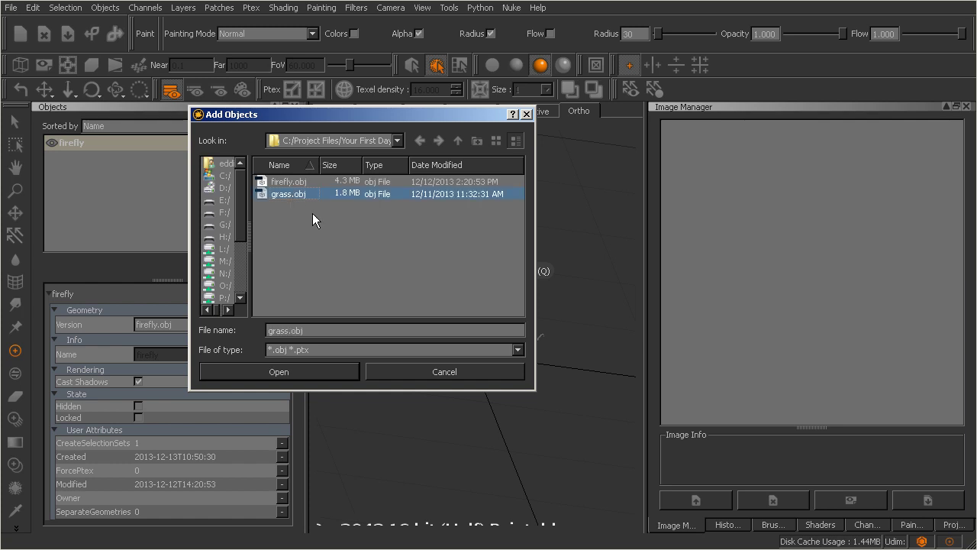
{"action": "left_click", "coordinate": [309, 370]}
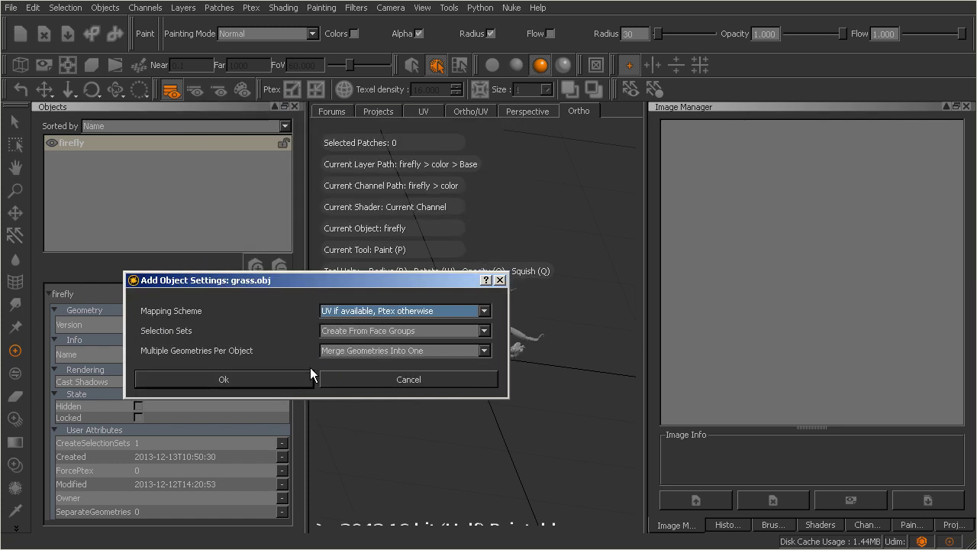
{"action": "left_click_drag", "start_coordinate": [289, 281], "coordinate": [312, 249]}
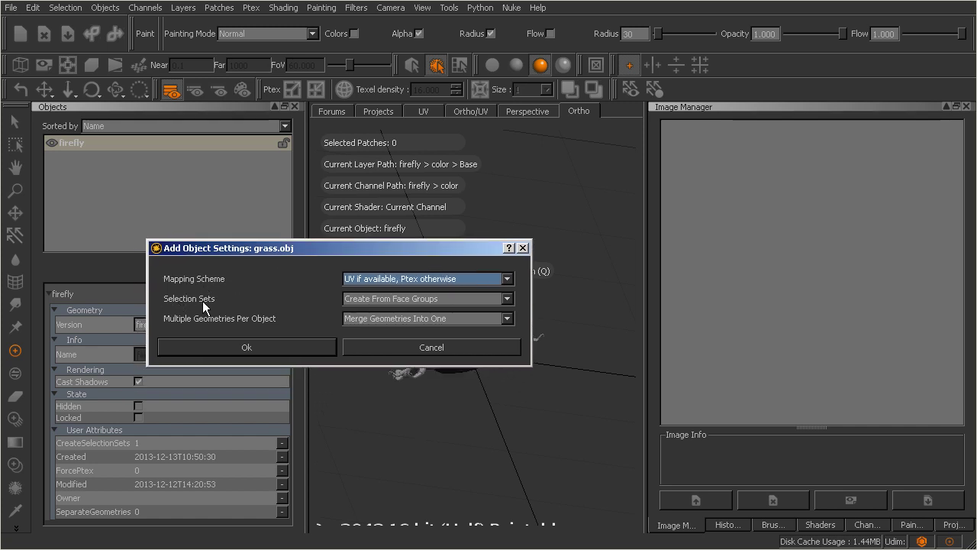
{"action": "left_click", "coordinate": [278, 344]}
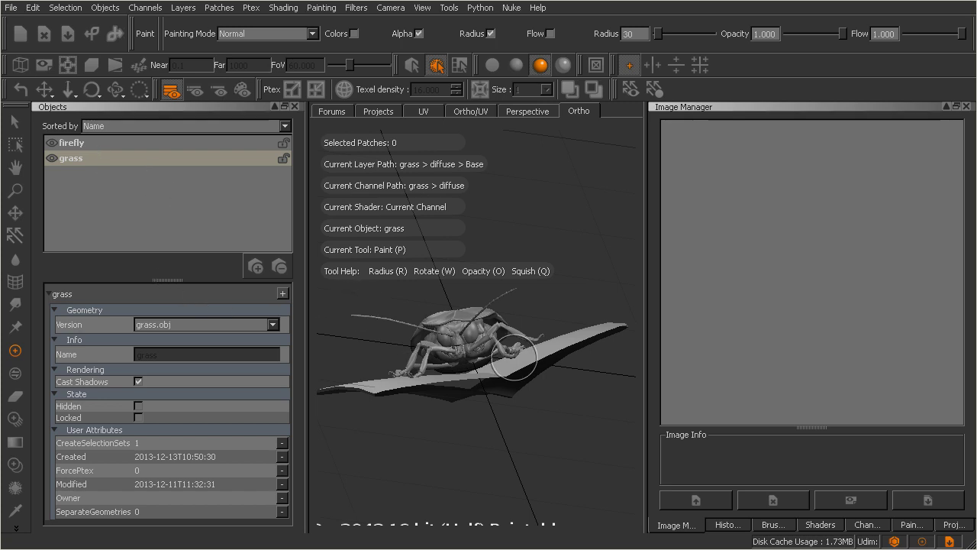
Zoom, pan and orbit to inspect the grass blades and the beetle on them
{"action": "mouse_move", "coordinate": [374, 298]}
{"action": "right_mouse_down", "text": "alt"}
{"action": "mouse_move", "coordinate": [457, 347]}
{"action": "mouse_move", "coordinate": [466, 381]}
{"action": "right_mouse_up", "text": "alt"}
{"action": "mouse_move", "coordinate": [465, 382]}
{"action": "left_mouse_down", "text": "alt"}
{"action": "mouse_move", "coordinate": [488, 415]}
{"action": "mouse_move", "coordinate": [447, 349]}
{"action": "mouse_move", "coordinate": [458, 359]}
{"action": "mouse_move", "coordinate": [434, 364]}
{"action": "mouse_move", "coordinate": [524, 349]}
{"action": "mouse_move", "coordinate": [549, 325]}
{"action": "mouse_move", "coordinate": [509, 328]}
{"action": "mouse_move", "coordinate": [465, 353]}
{"action": "mouse_move", "coordinate": [440, 338]}
{"action": "mouse_move", "coordinate": [497, 364]}
{"action": "mouse_move", "coordinate": [480, 367]}
{"action": "mouse_move", "coordinate": [508, 323]}
{"action": "left_mouse_up", "text": "alt"}
{"action": "key", "text": "p"}
{"action": "right_click_drag", "start_coordinate": [509, 323], "coordinate": [480, 258], "text": "alt"}
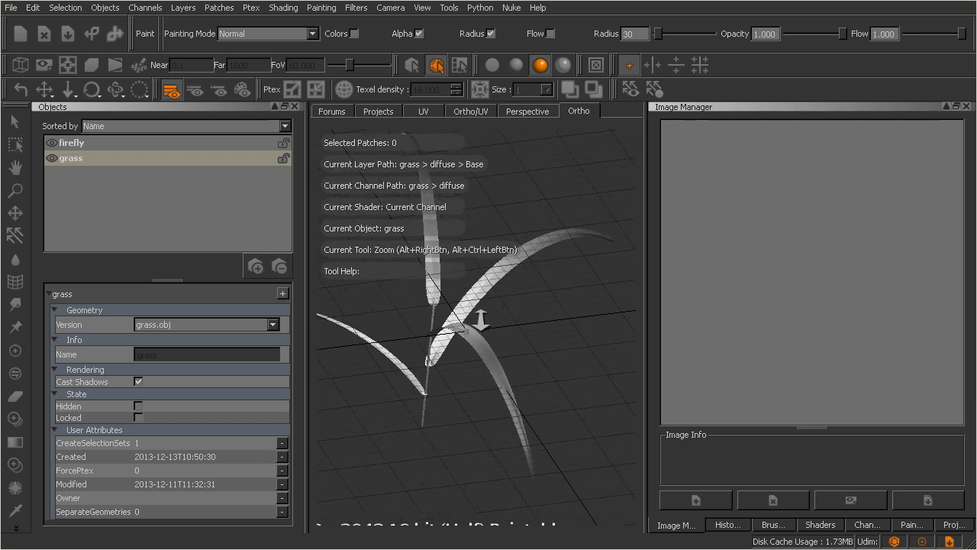
{"action": "scroll", "coordinate": [460, 322], "scroll_direction": "up", "scroll_amount": 5}
{"action": "scroll", "coordinate": [468, 344], "scroll_direction": "up", "scroll_amount": 5}
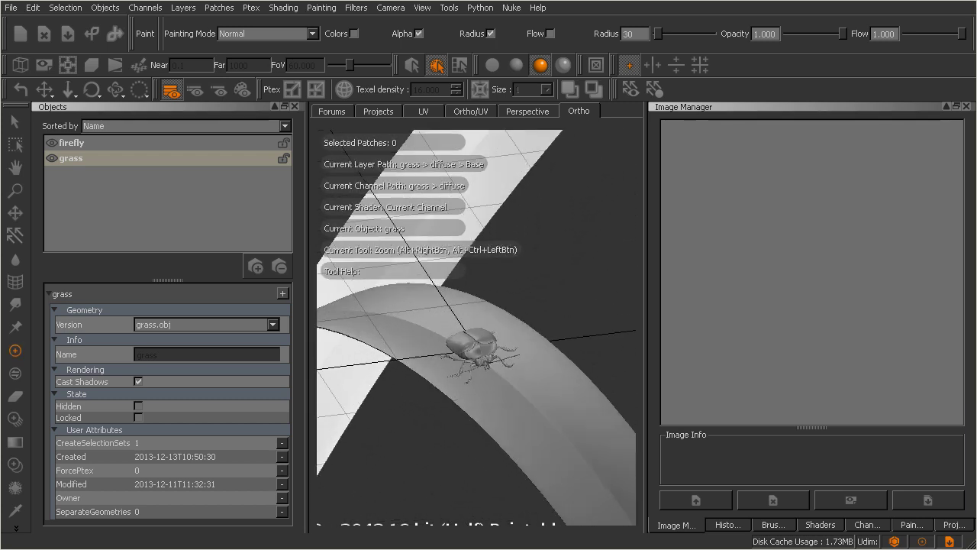
{"action": "middle_click_drag", "start_coordinate": [469, 345], "coordinate": [493, 355], "text": "alt"}
{"action": "left_click_drag", "start_coordinate": [494, 356], "coordinate": [483, 354], "text": "alt"}
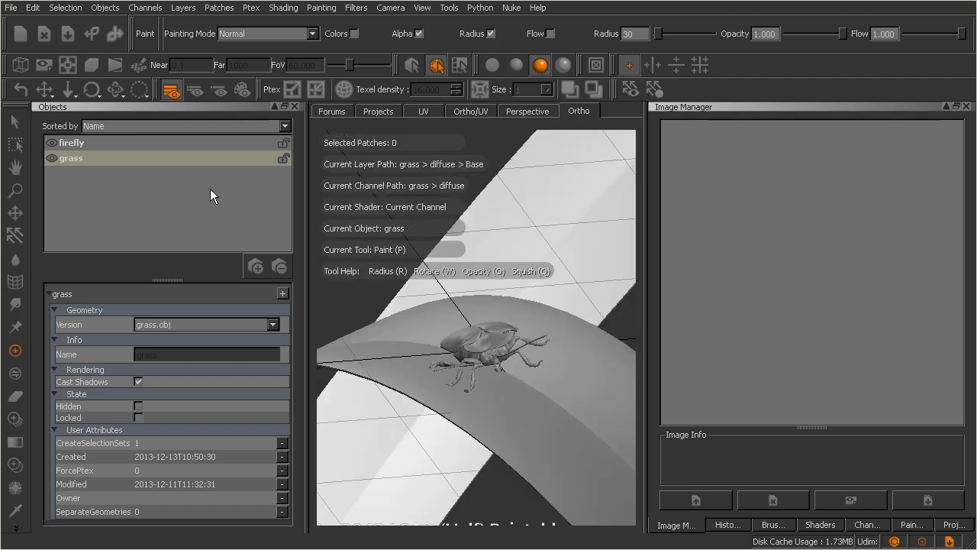
Remove the grass object, confirming with Yes, then toggle the firefly's visibility off and on
{"action": "left_click", "coordinate": [277, 267]}
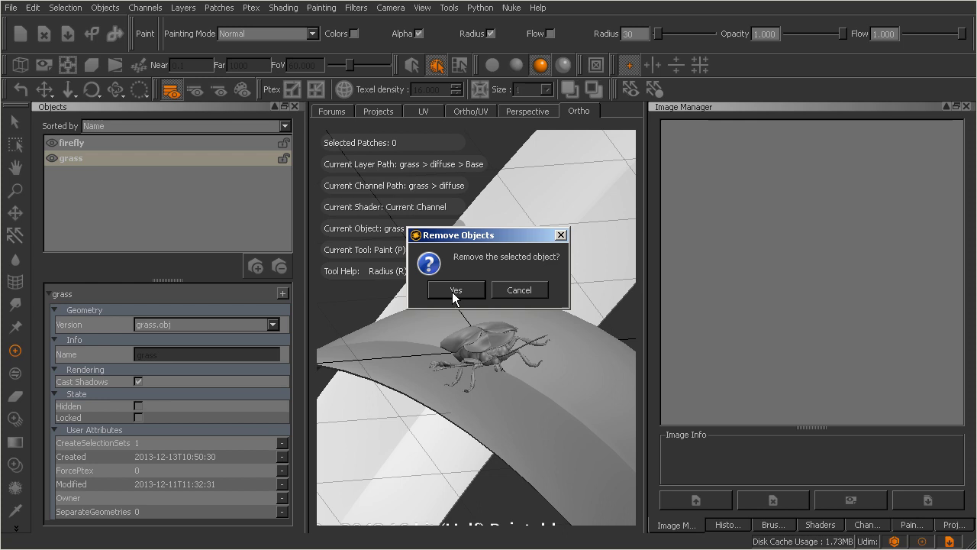
{"action": "left_click", "coordinate": [450, 290]}
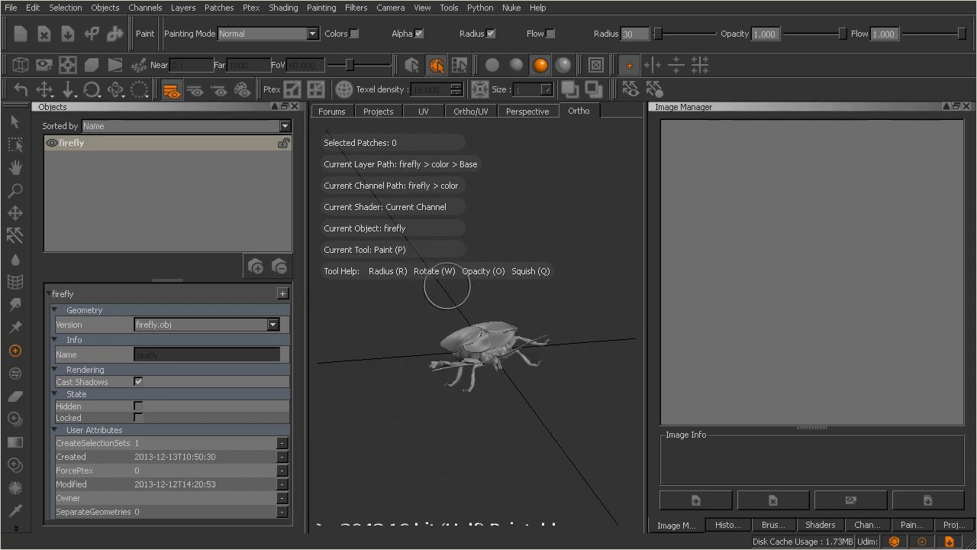
{"action": "left_click", "coordinate": [51, 142]}
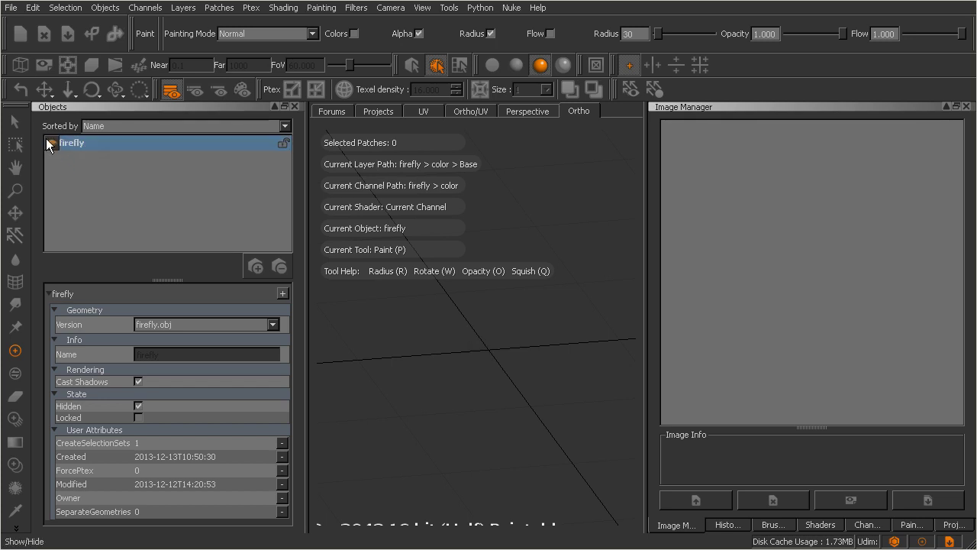
{"action": "left_click", "coordinate": [51, 143]}
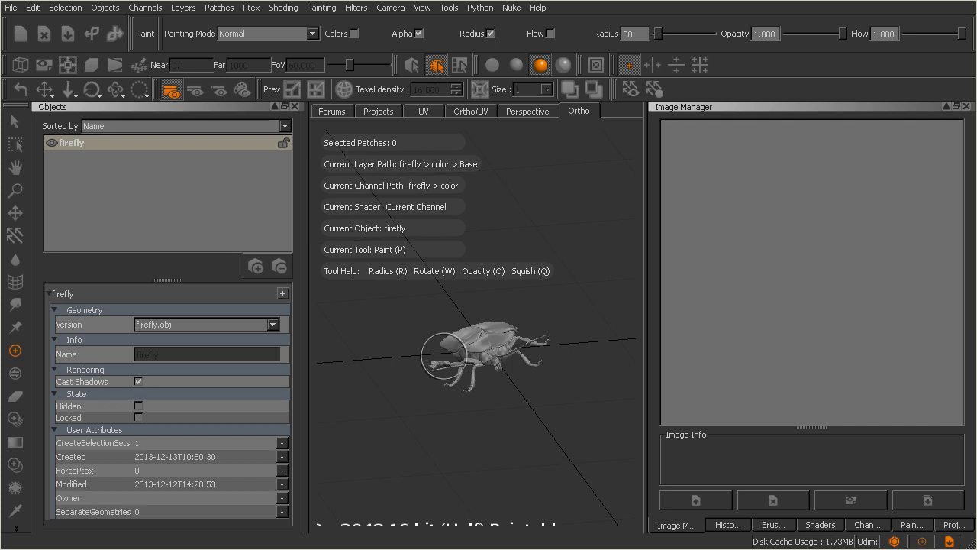
Check the firefly's object options and geometry versions, cancelling without changes
{"action": "right_click", "coordinate": [132, 143]}
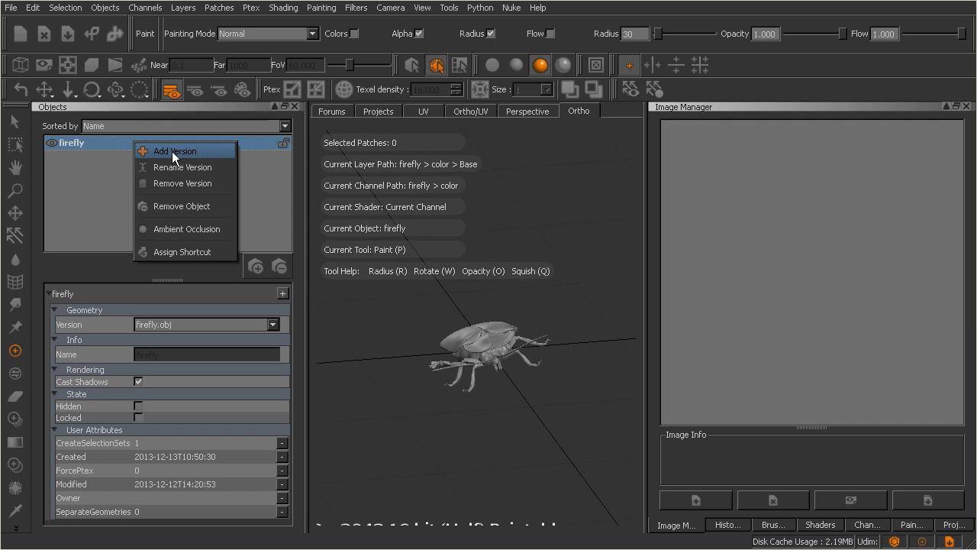
{"action": "left_click", "coordinate": [171, 152]}
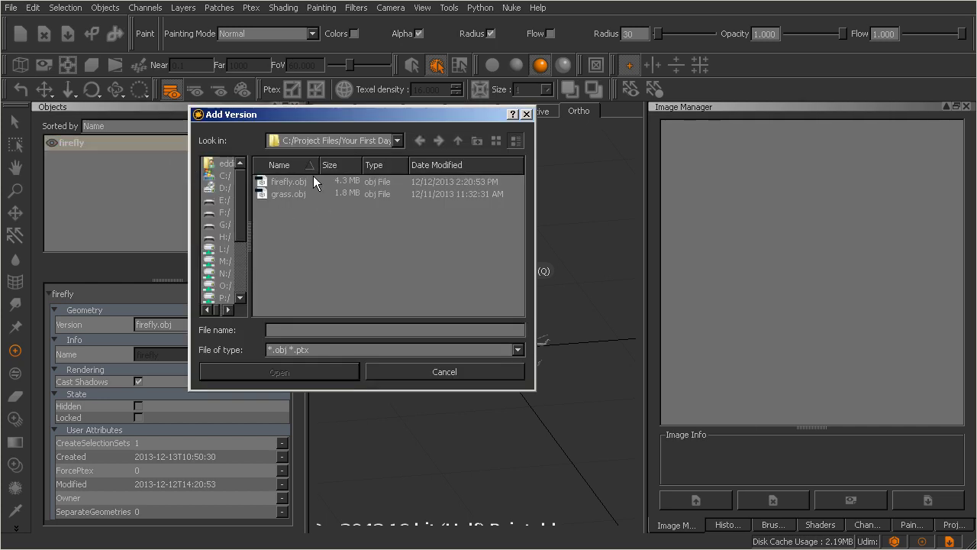
{"action": "left_click", "coordinate": [389, 368]}
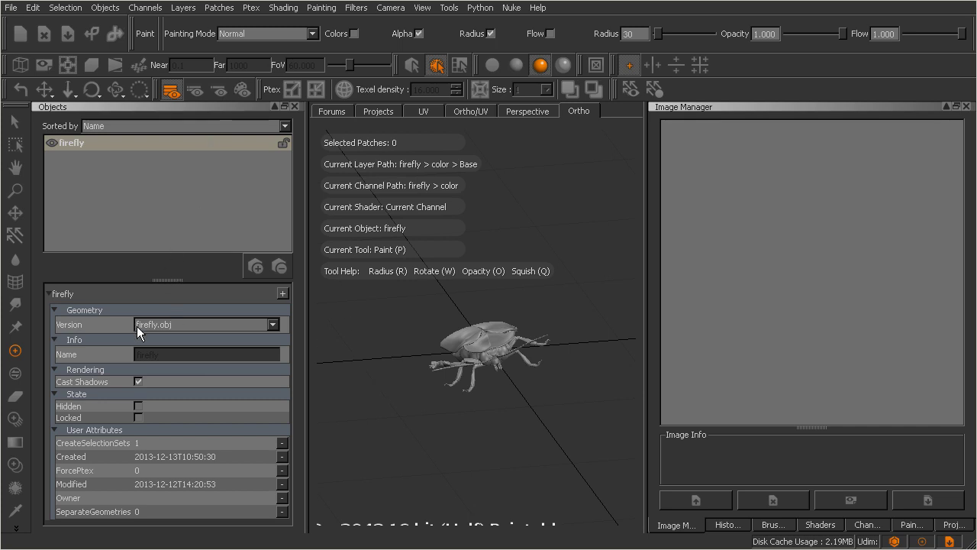
{"action": "left_click", "coordinate": [273, 325]}
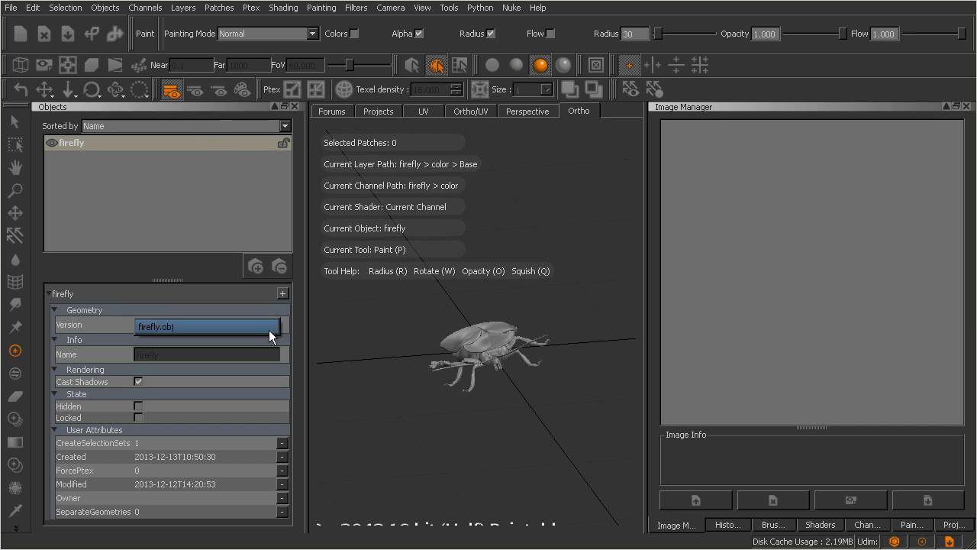
{"action": "left_click", "coordinate": [293, 326]}
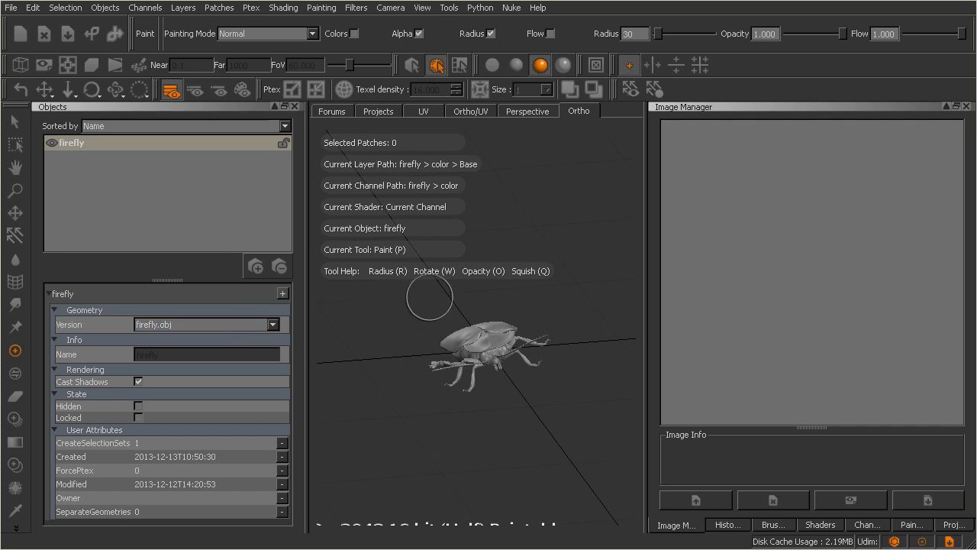
Frame the firefly larger from a three-quarter angle and return to the Paint tool
{"action": "left_click_drag", "start_coordinate": [498, 348], "coordinate": [481, 336], "text": "alt"}
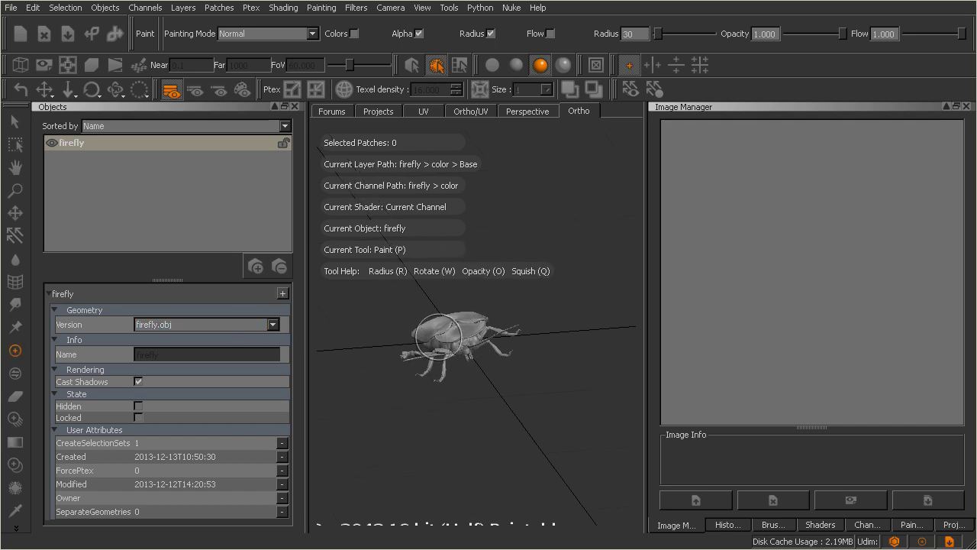
{"action": "right_click_drag", "start_coordinate": [481, 336], "coordinate": [504, 359], "text": "alt"}
{"action": "middle_click_drag", "start_coordinate": [473, 347], "coordinate": [454, 345], "text": "alt"}
{"action": "mouse_move", "coordinate": [455, 345]}
{"action": "left_mouse_down", "text": "alt"}
{"action": "mouse_move", "coordinate": [413, 329]}
{"action": "mouse_move", "coordinate": [443, 337]}
{"action": "left_mouse_up", "text": "alt"}
{"action": "middle_click_drag", "start_coordinate": [443, 337], "coordinate": [447, 338], "text": "alt"}
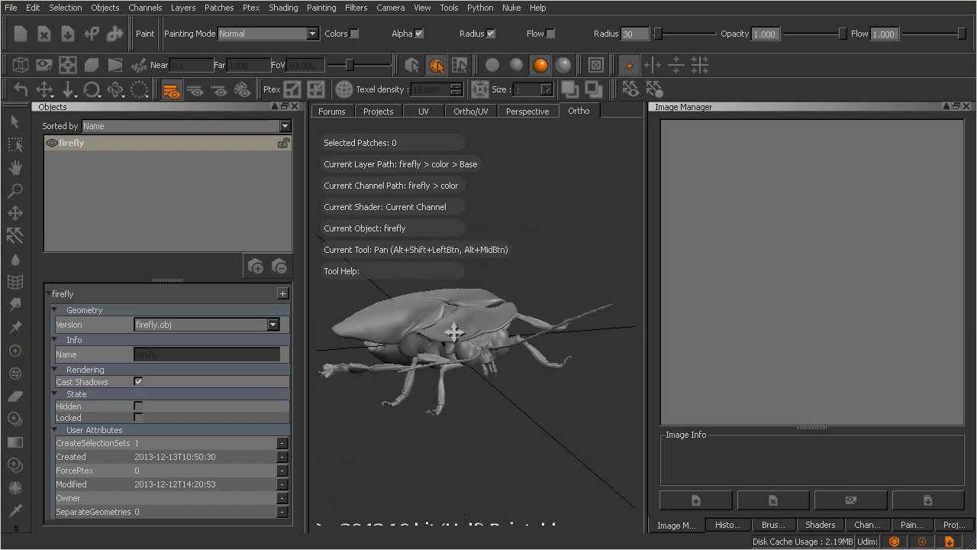
{"action": "key", "text": "p"}
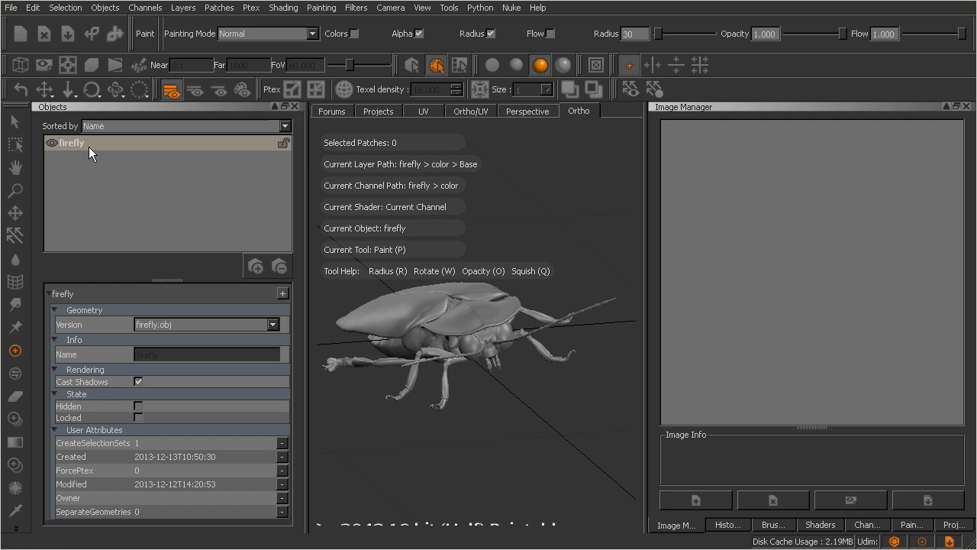
Close the Objects palette, zoom in on the beetle, and select its color channel
{"action": "left_click", "coordinate": [296, 108]}
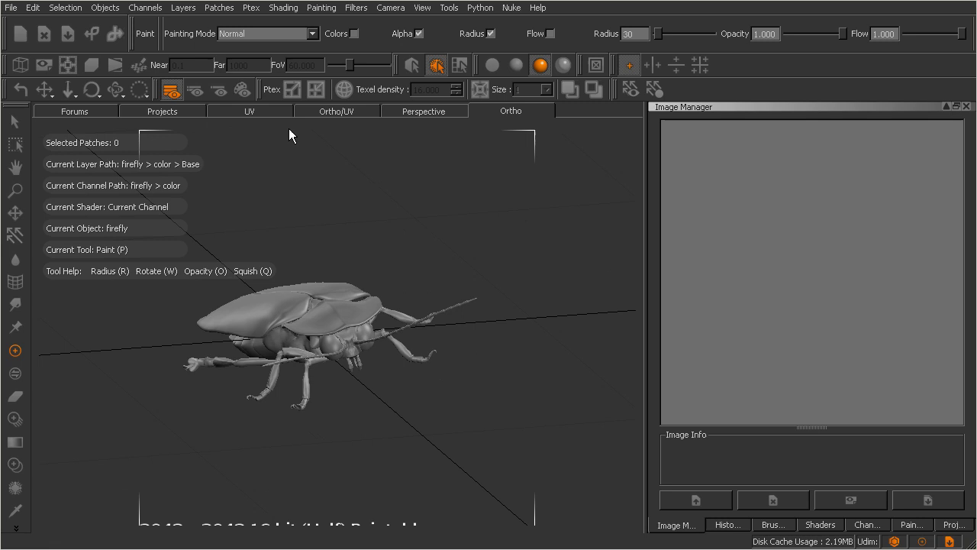
{"action": "middle_click_drag", "start_coordinate": [365, 261], "coordinate": [381, 253], "text": "alt"}
{"action": "right_click_drag", "start_coordinate": [381, 253], "coordinate": [395, 257], "text": "alt"}
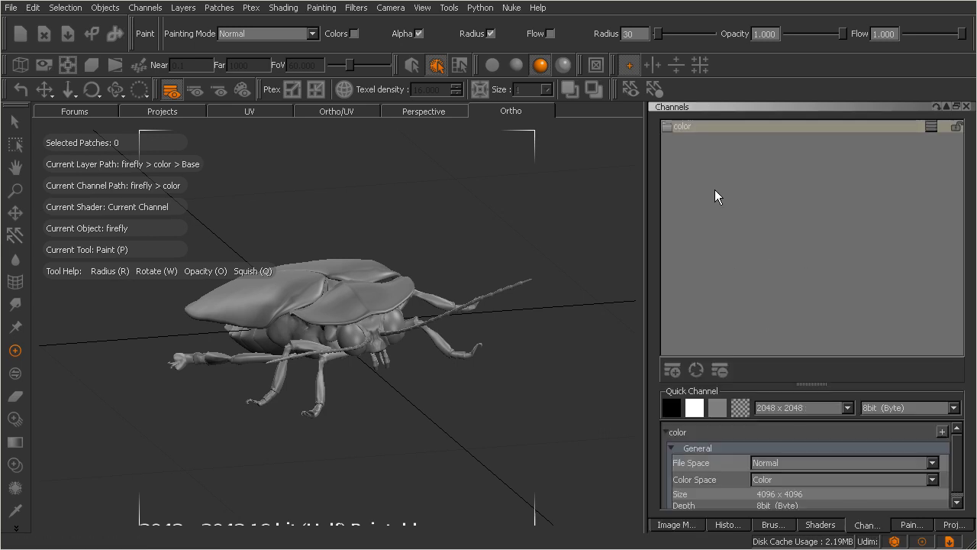
{"action": "left_click", "coordinate": [687, 127]}
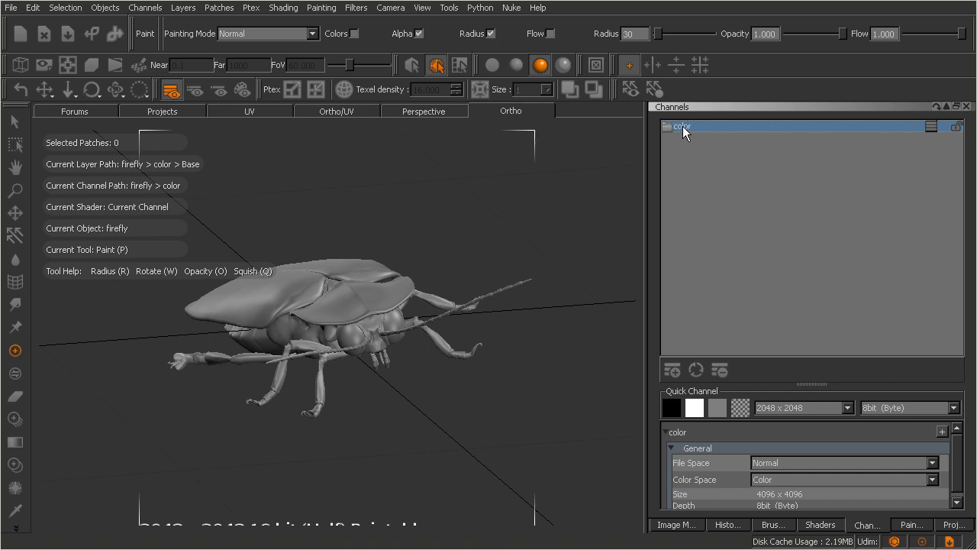
Rename the color channel to 'diffuse', then zoom and orbit the firefly
{"action": "double_click", "coordinate": [683, 126]}
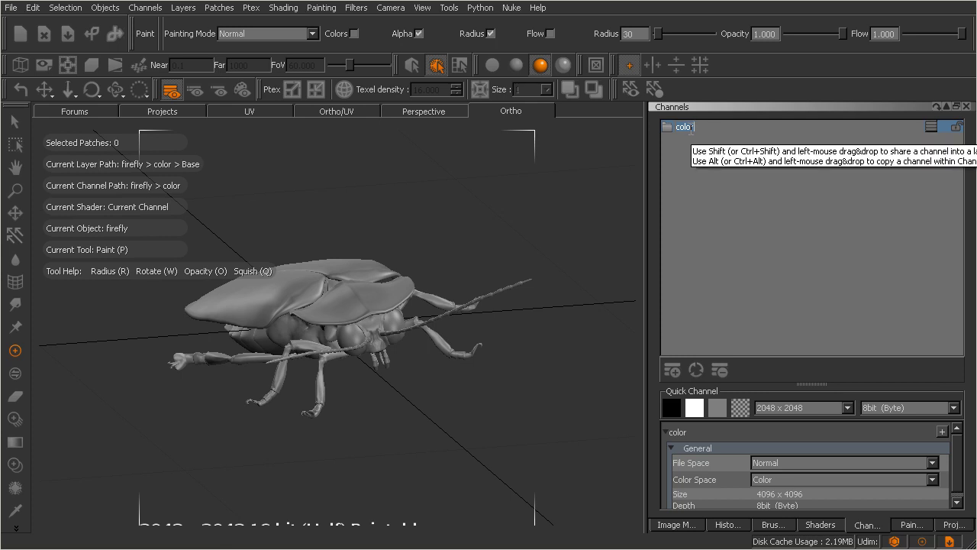
{"action": "type", "text": "diffuse"}
{"action": "key", "text": "Return"}
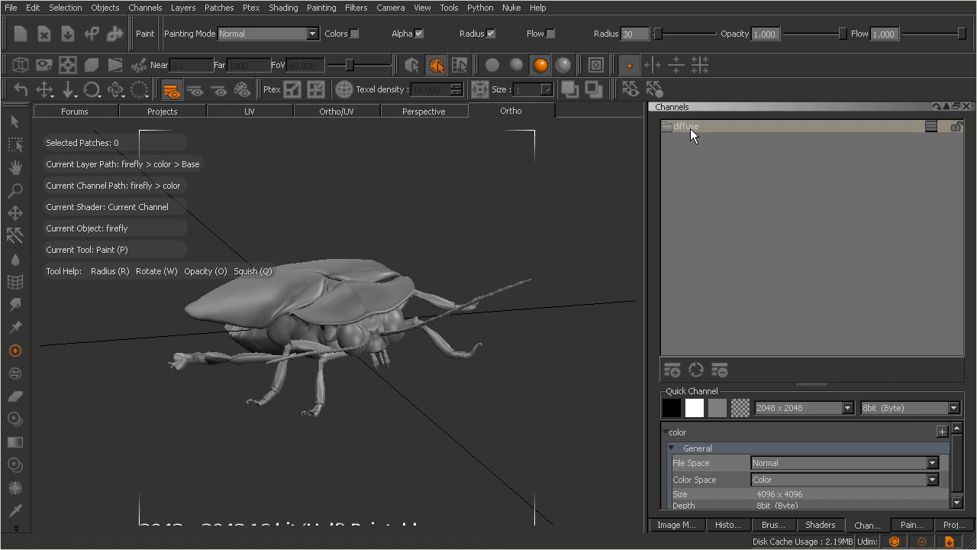
{"action": "right_click_drag", "start_coordinate": [345, 306], "coordinate": [357, 307], "text": "alt"}
{"action": "left_click_drag", "start_coordinate": [357, 307], "coordinate": [378, 309], "text": "alt"}
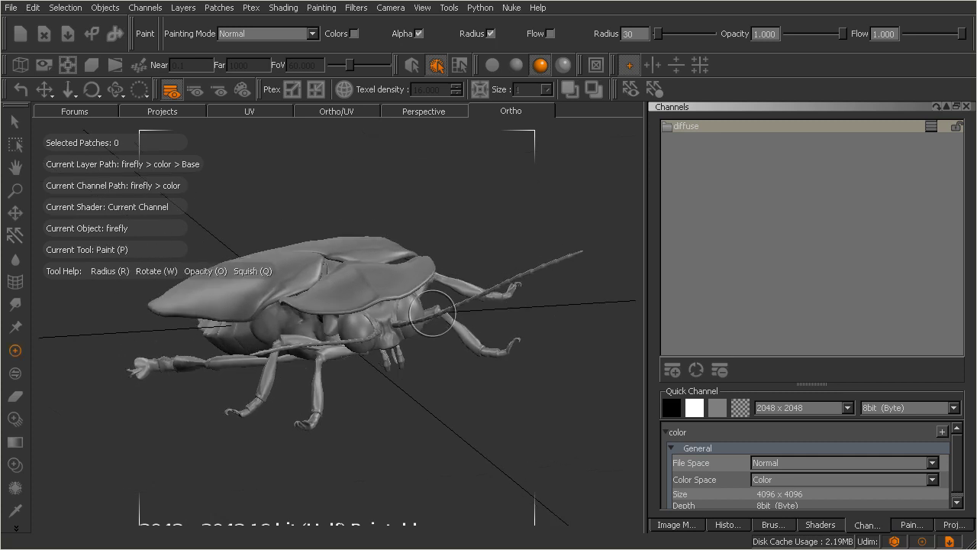
Create a 4096 x 4096 channel named 'normal' and select it
{"action": "left_click", "coordinate": [672, 370]}
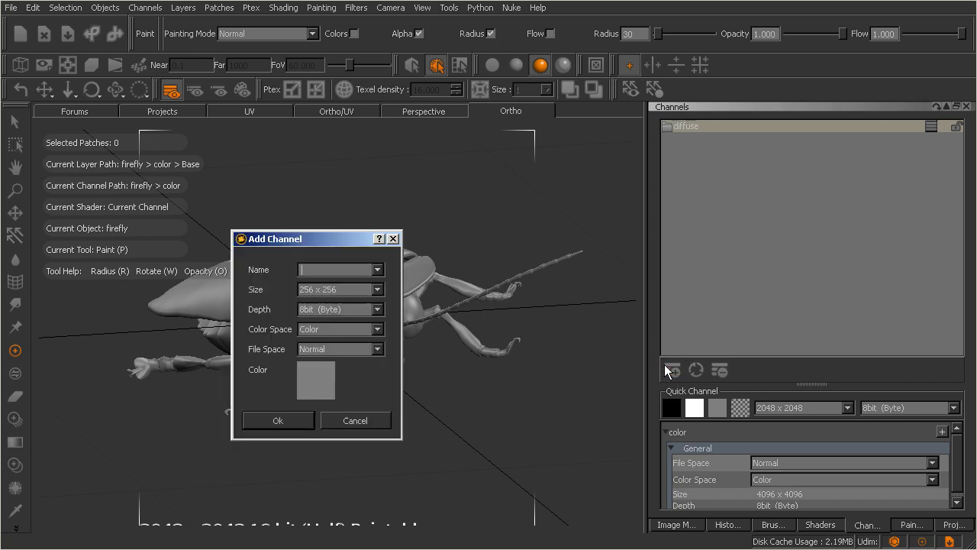
{"action": "left_click_drag", "start_coordinate": [347, 240], "coordinate": [453, 180]}
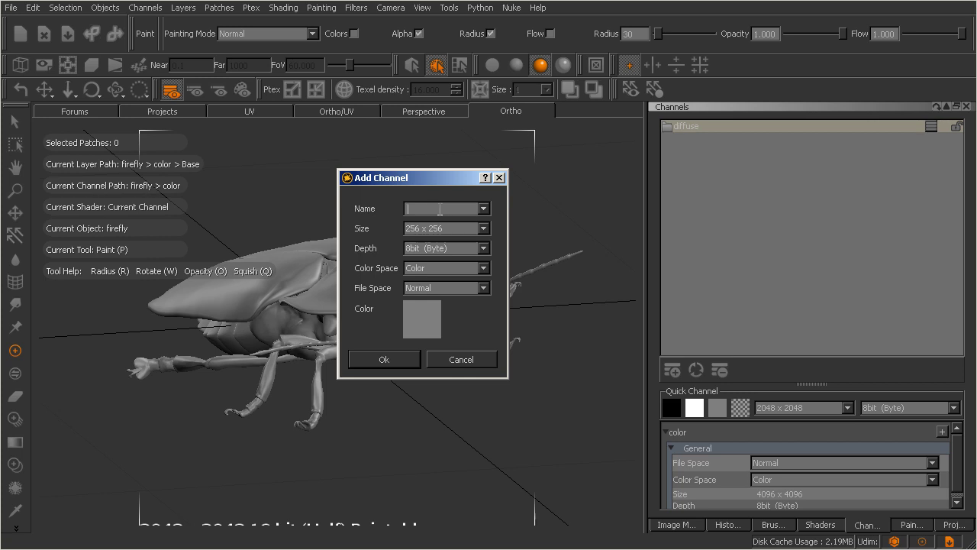
{"action": "type", "text": "normal"}
{"action": "left_click", "coordinate": [458, 229]}
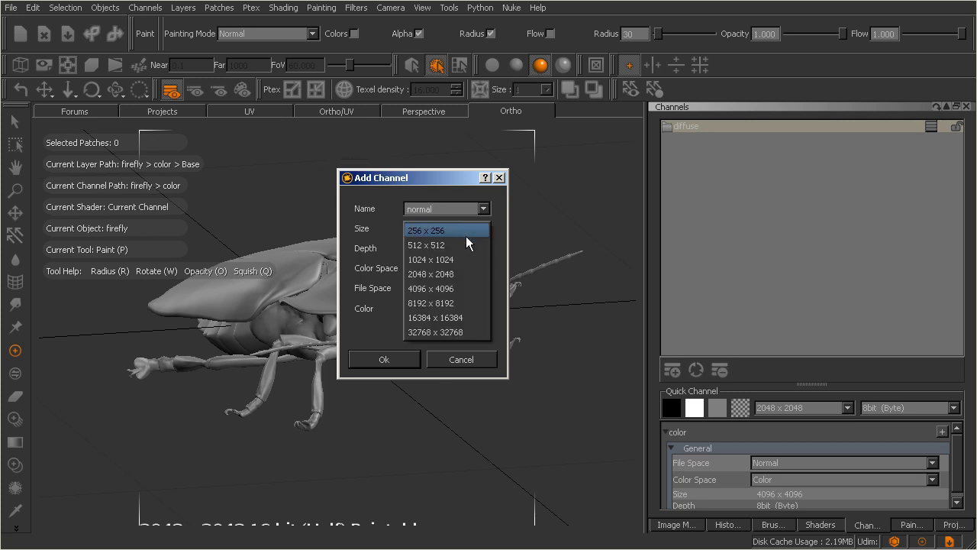
{"action": "left_click", "coordinate": [452, 285]}
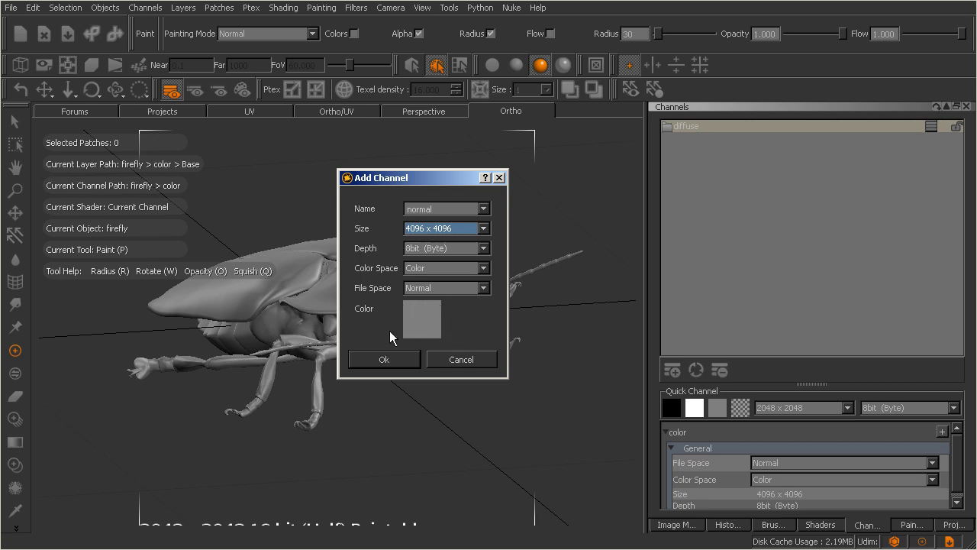
{"action": "left_click", "coordinate": [403, 358]}
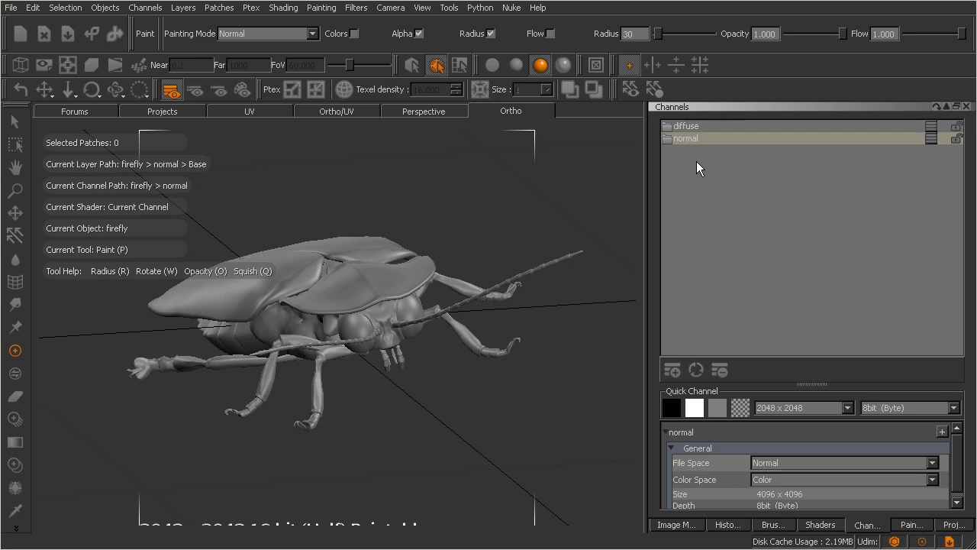
{"action": "left_click", "coordinate": [683, 139]}
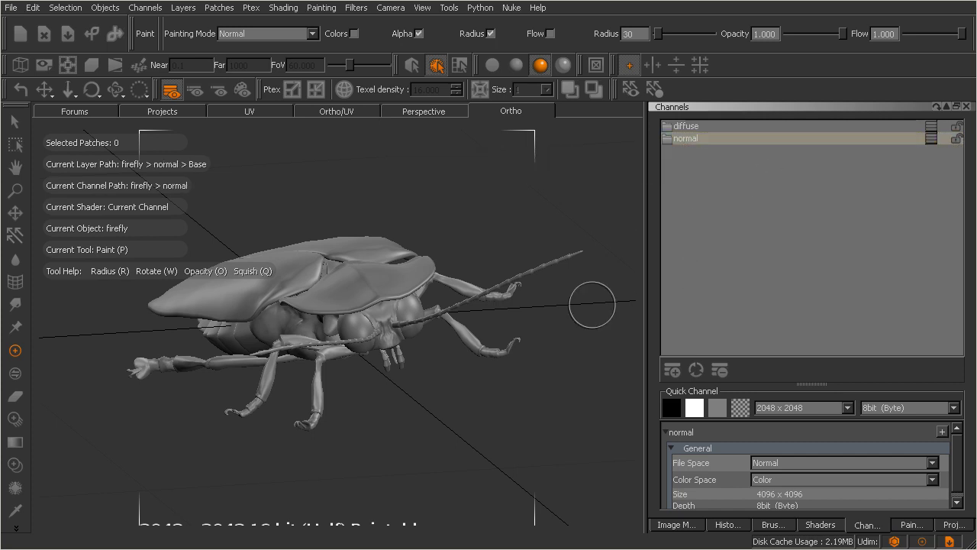
{"action": "mouse_move", "coordinate": [476, 328]}
{"action": "left_mouse_down", "text": "alt"}
{"action": "mouse_move", "coordinate": [458, 329]}
{"action": "mouse_move", "coordinate": [489, 332]}
{"action": "mouse_move", "coordinate": [435, 330]}
{"action": "left_mouse_up", "text": "alt"}
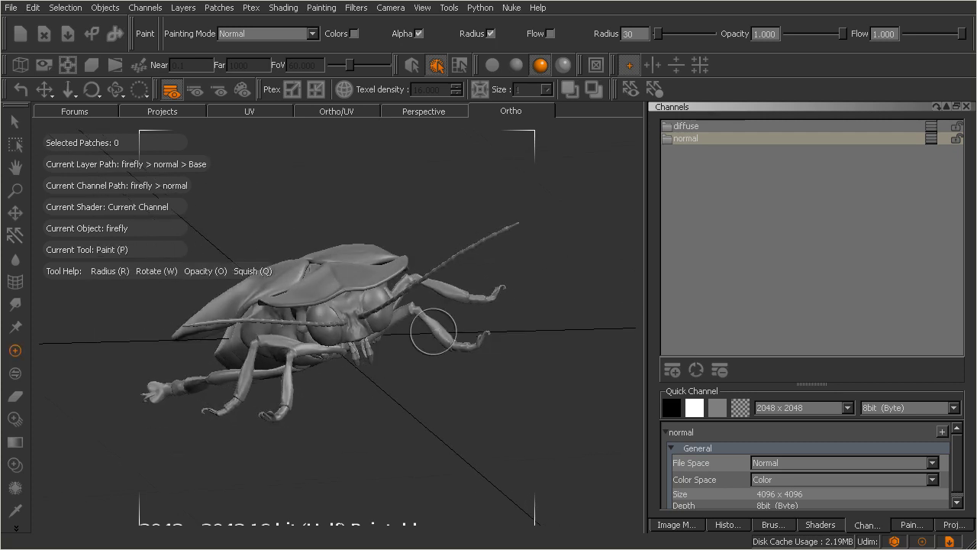
Add a 4096 x 4096 mid-gray quick channel and rename it 'specular'
{"action": "left_click", "coordinate": [691, 408]}
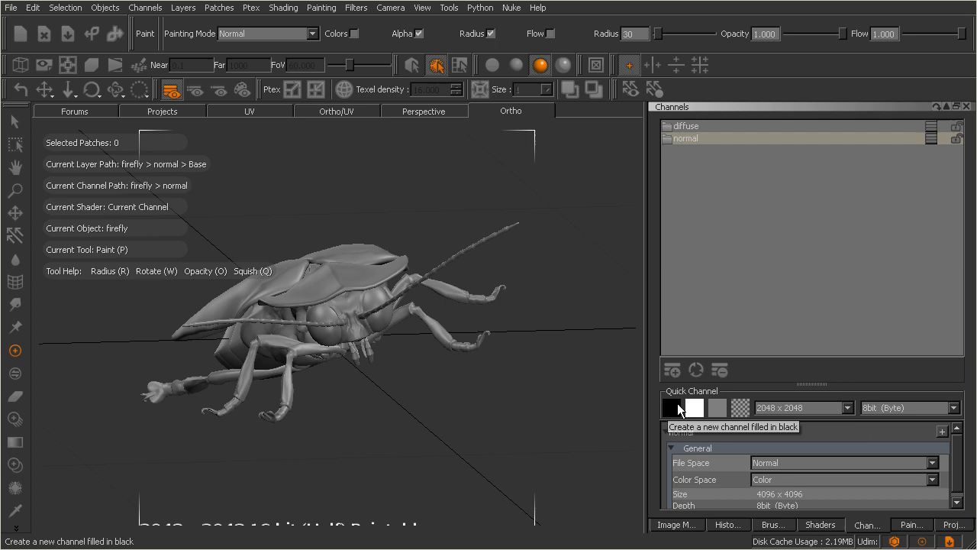
{"action": "left_click", "coordinate": [845, 407]}
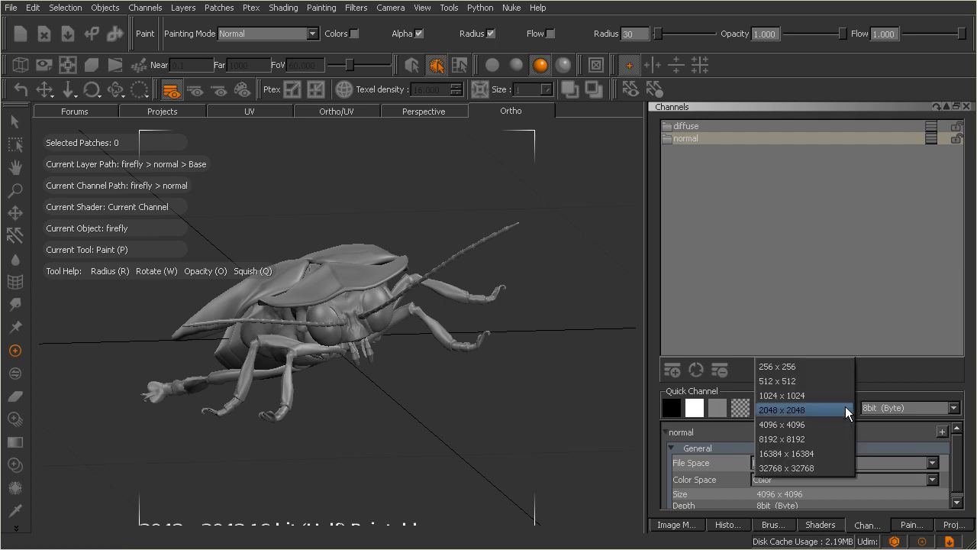
{"action": "left_click", "coordinate": [839, 419]}
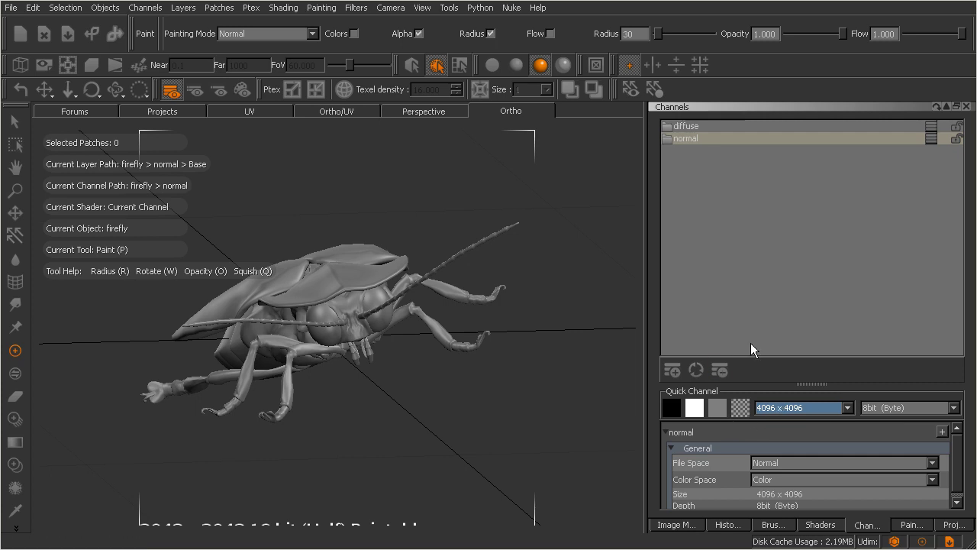
{"action": "left_click", "coordinate": [721, 408]}
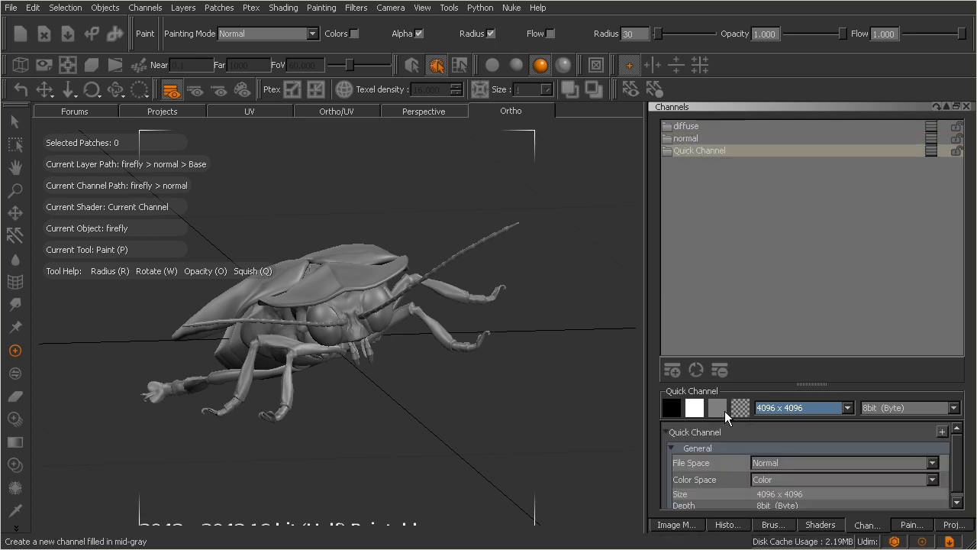
{"action": "double_click", "coordinate": [703, 151]}
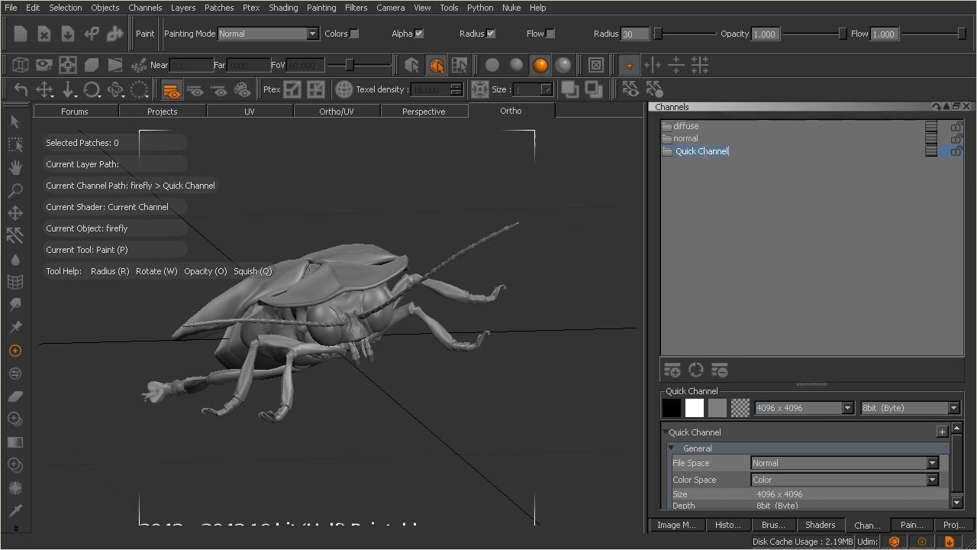
{"action": "type", "text": "specular"}
{"action": "key", "text": "Return"}
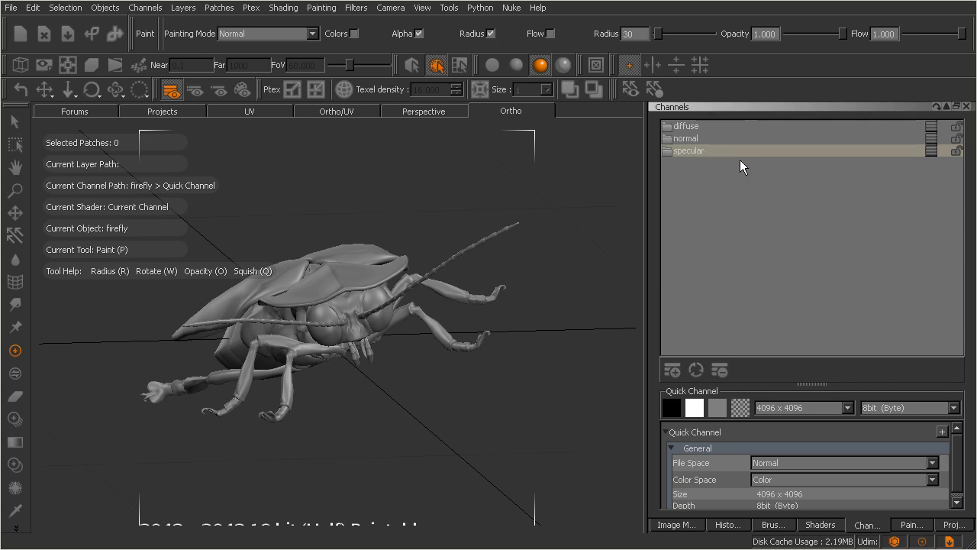
{"action": "left_click", "coordinate": [696, 129]}
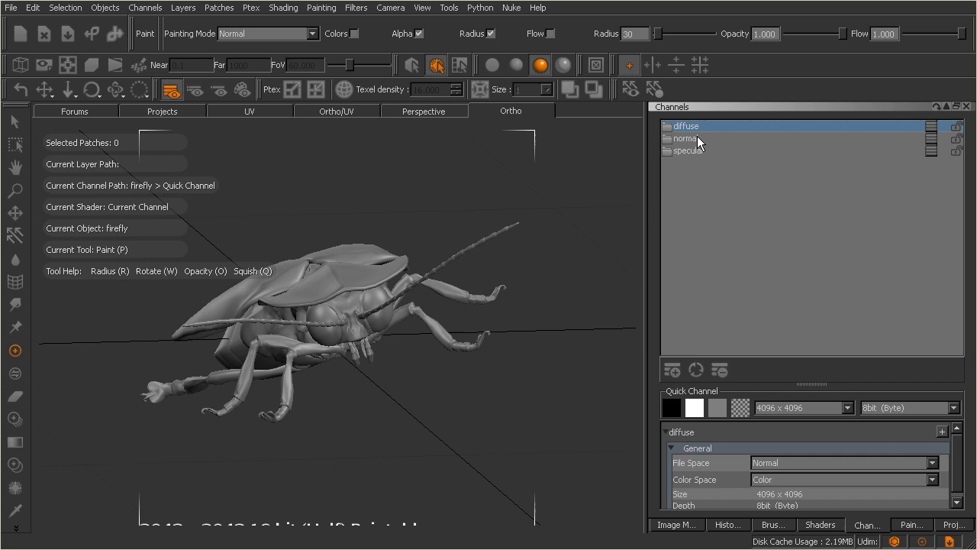
{"action": "left_click", "coordinate": [697, 138]}
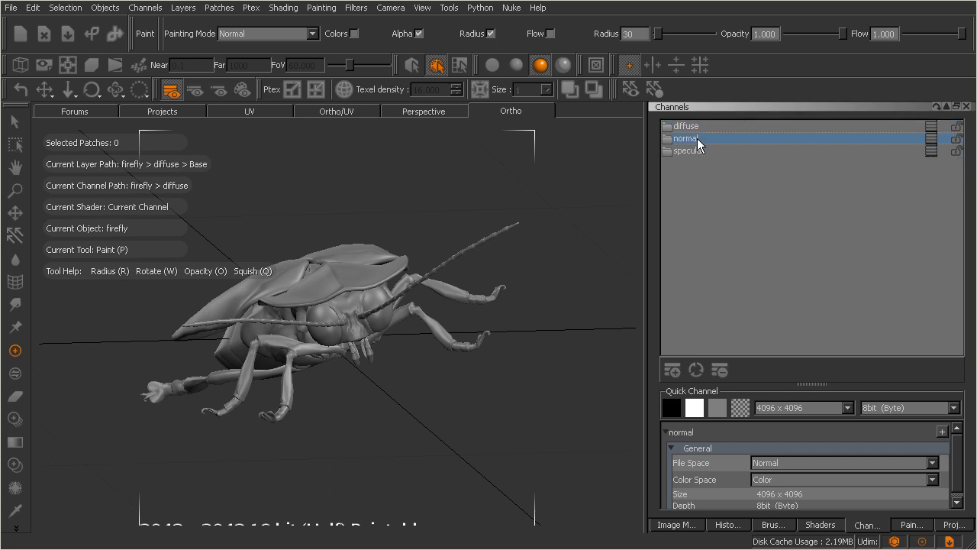
{"action": "left_click", "coordinate": [698, 151]}
{"action": "left_click", "coordinate": [697, 128]}
{"action": "left_click", "coordinate": [696, 138]}
{"action": "left_click", "coordinate": [696, 150]}
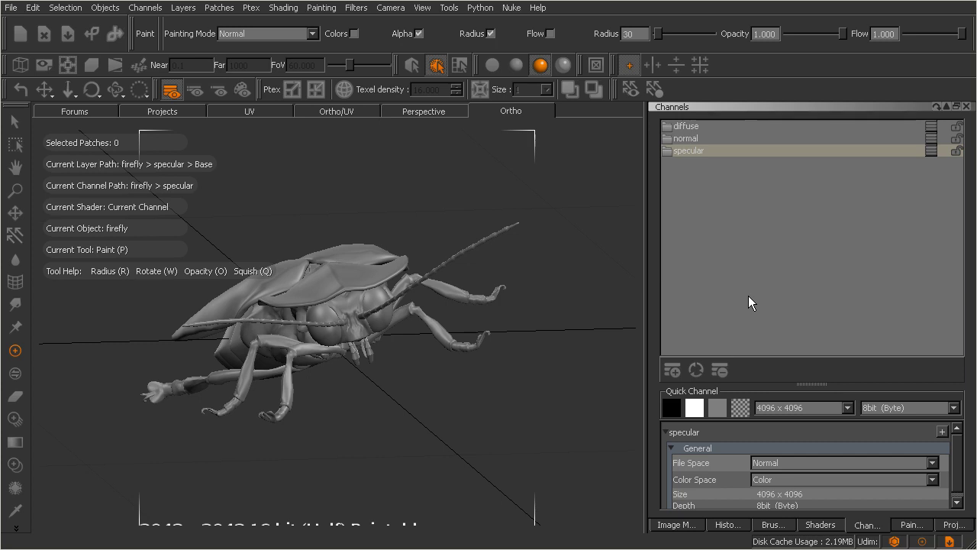
Add a Phong shader in the Shaders palette and make it the current shader
{"action": "left_click", "coordinate": [821, 524]}
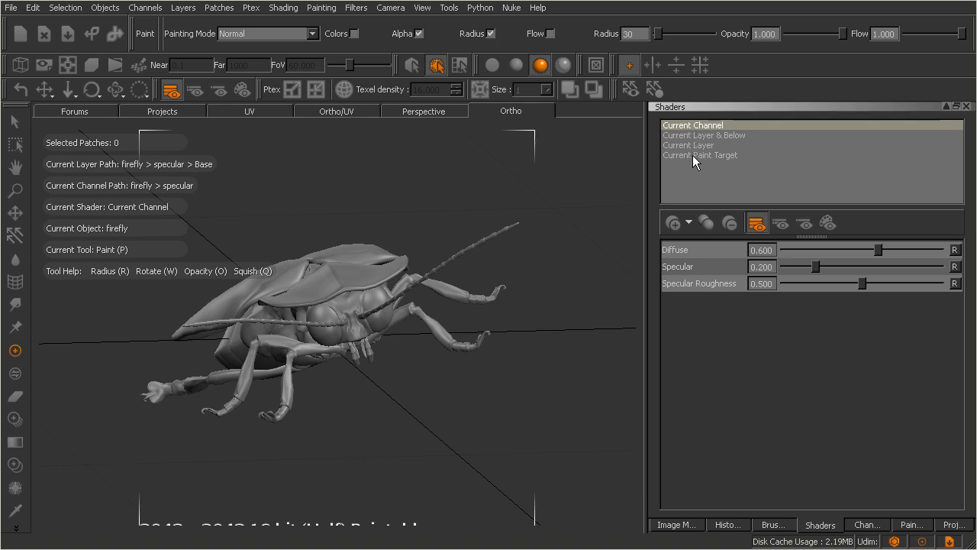
{"action": "left_click", "coordinate": [679, 224]}
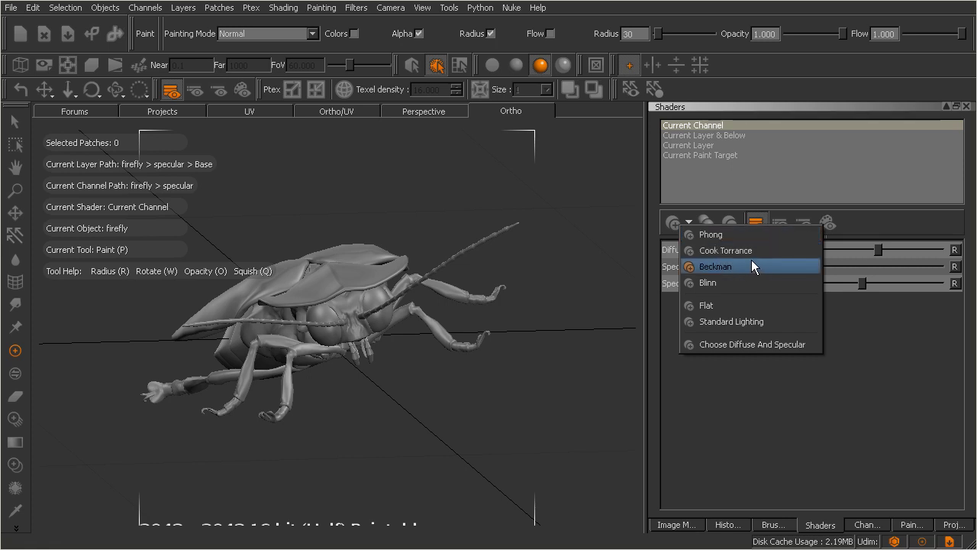
{"action": "left_click", "coordinate": [715, 234]}
{"action": "left_click", "coordinate": [707, 223]}
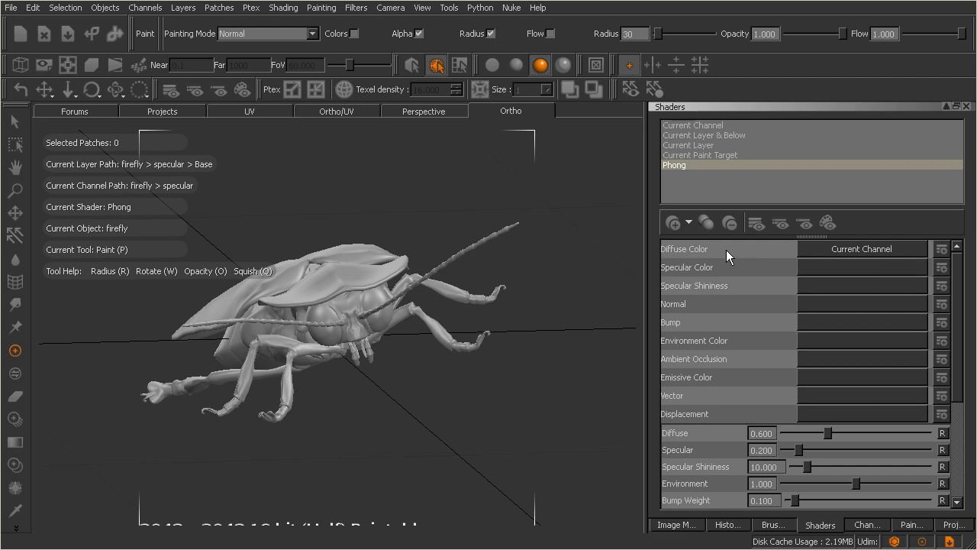
Connect the diffuse, specular and normal channels to Phong's Diffuse Color, Specular Color and Normal inputs
{"action": "left_click", "coordinate": [817, 249]}
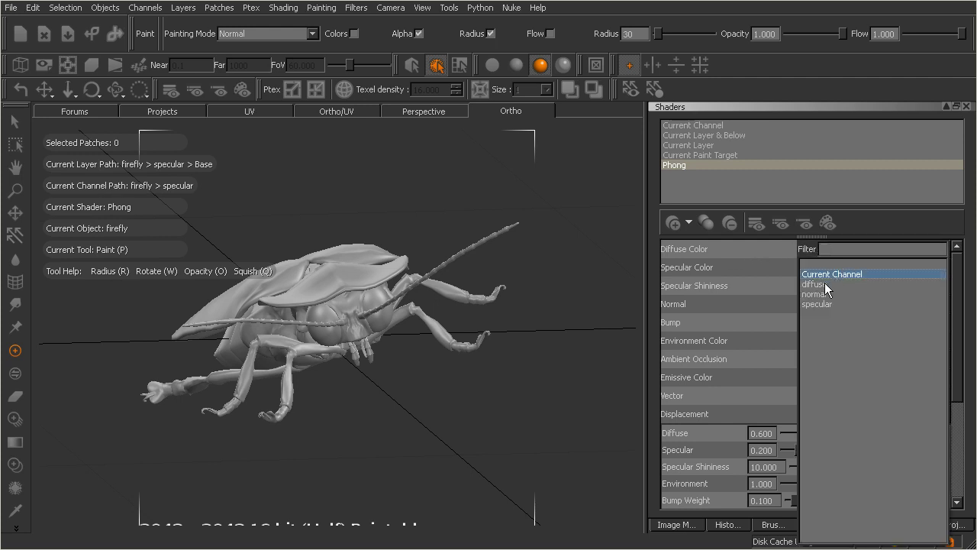
{"action": "left_click", "coordinate": [814, 284]}
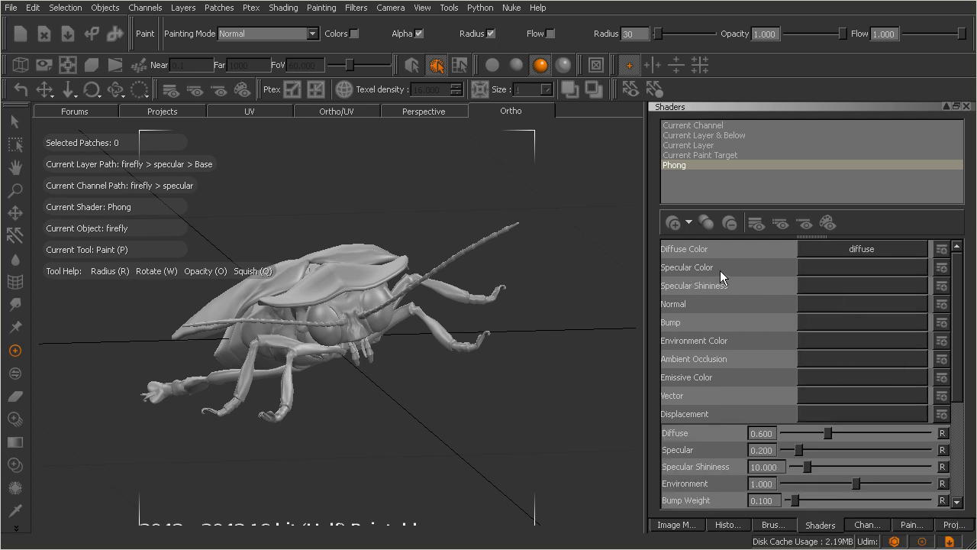
{"action": "left_click", "coordinate": [831, 268]}
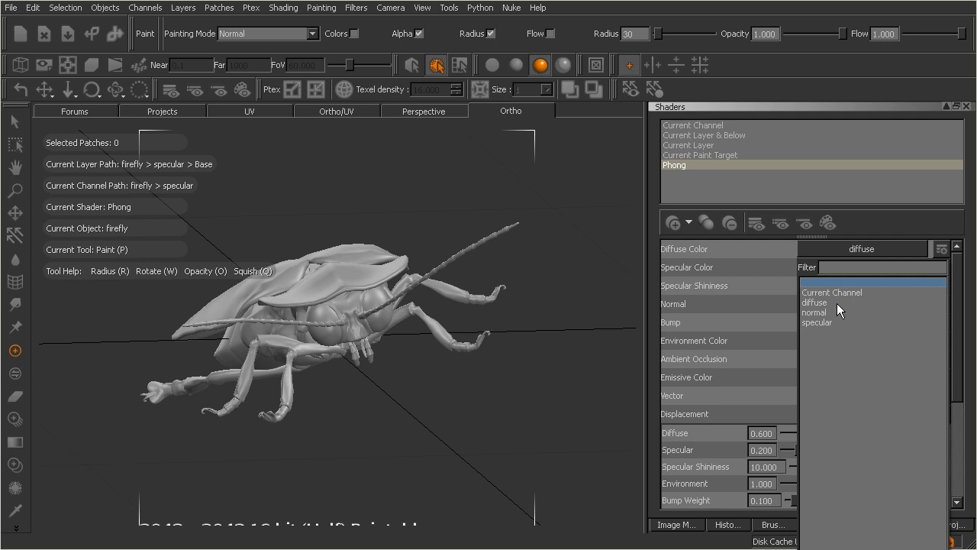
{"action": "left_click", "coordinate": [834, 324]}
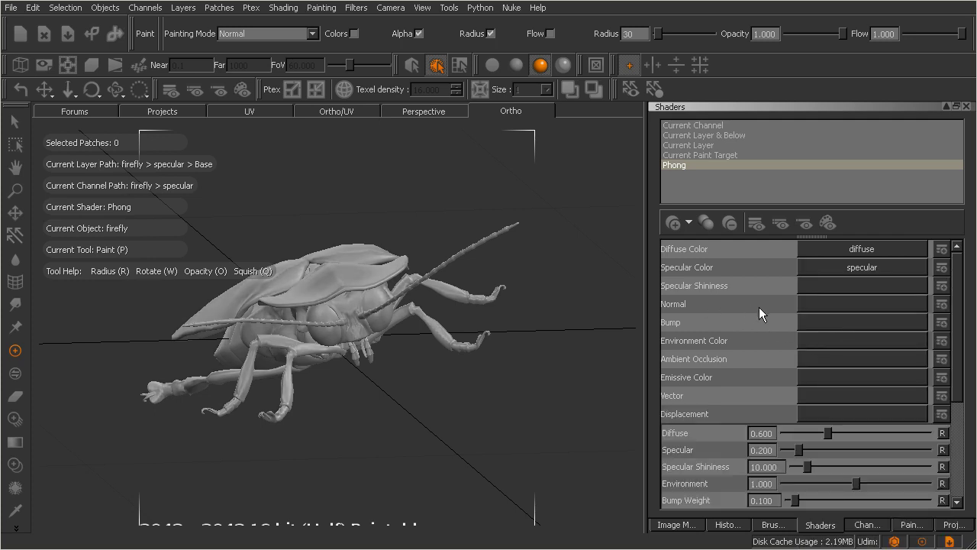
{"action": "left_click", "coordinate": [826, 305]}
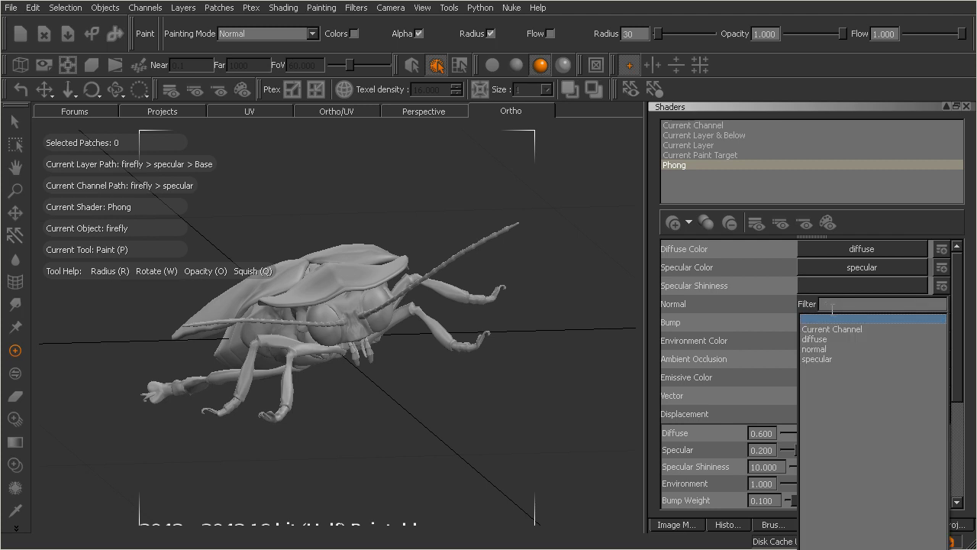
{"action": "left_click", "coordinate": [827, 348]}
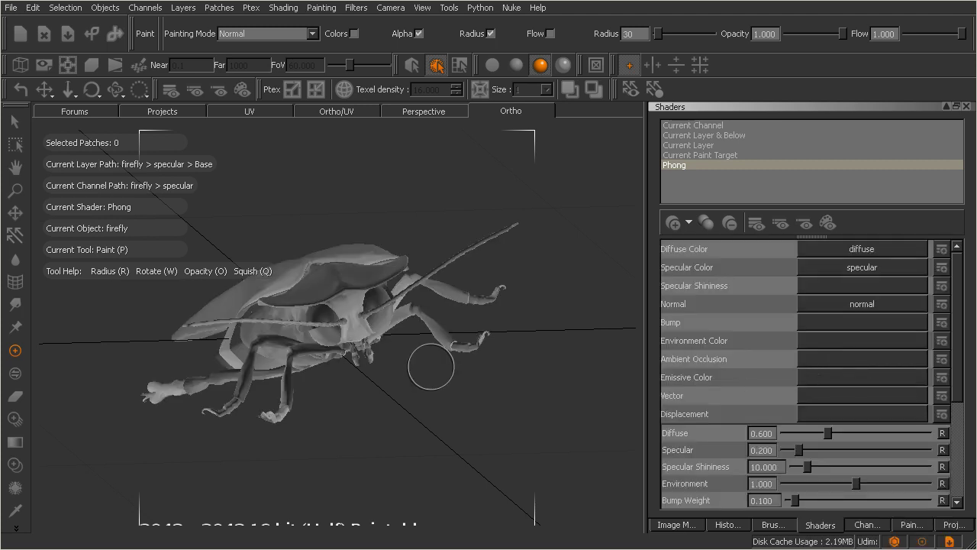
Orbit to a three-quarter view of the firefly, then set Phong's Normal input back to blank
{"action": "left_click_drag", "start_coordinate": [431, 366], "coordinate": [410, 414], "text": "alt"}
{"action": "right_click_drag", "start_coordinate": [410, 415], "coordinate": [451, 353], "text": "alt"}
{"action": "middle_click_drag", "start_coordinate": [451, 354], "coordinate": [459, 367], "text": "alt"}
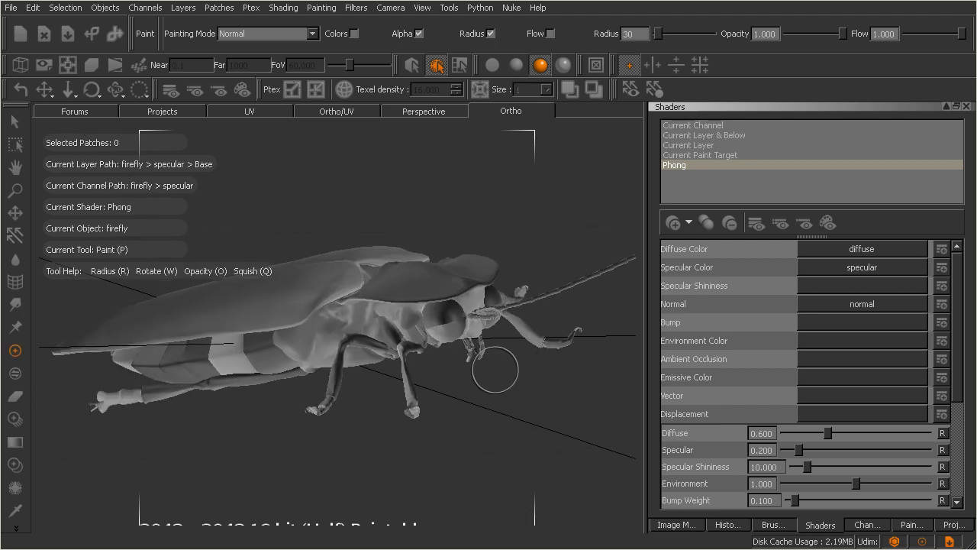
{"action": "mouse_move", "coordinate": [507, 320]}
{"action": "left_mouse_down", "text": "alt"}
{"action": "mouse_move", "coordinate": [502, 365]}
{"action": "mouse_move", "coordinate": [534, 356]}
{"action": "mouse_move", "coordinate": [504, 349]}
{"action": "mouse_move", "coordinate": [414, 371]}
{"action": "left_mouse_up", "text": "alt"}
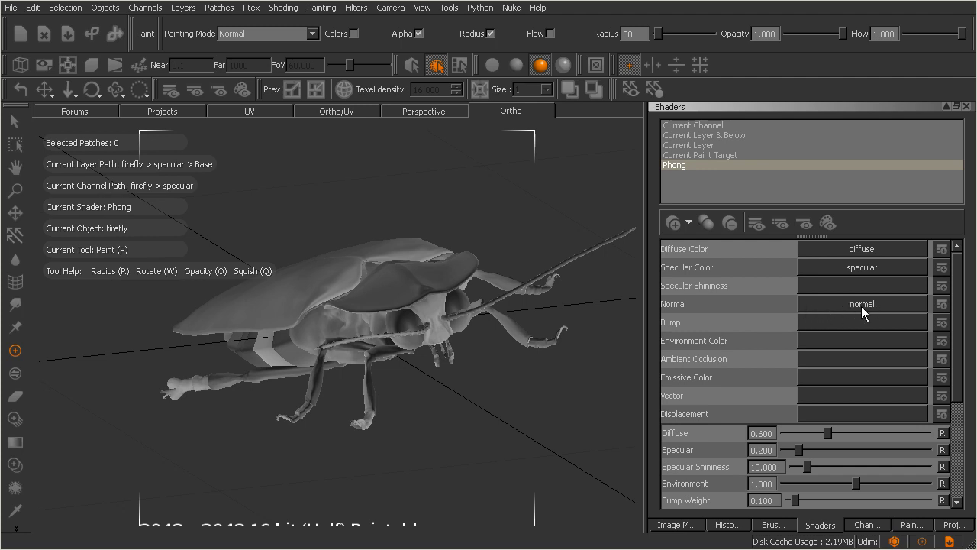
{"action": "left_click", "coordinate": [821, 303]}
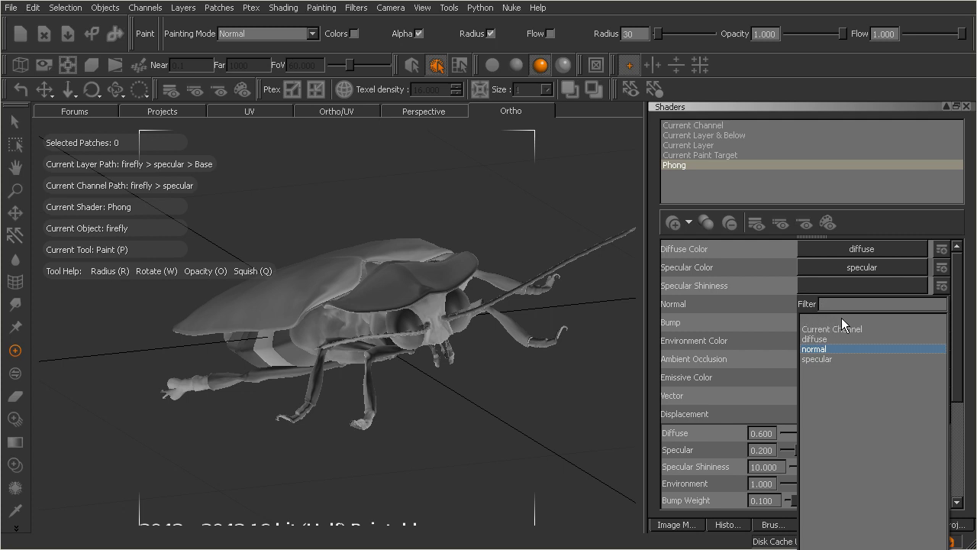
{"action": "left_click", "coordinate": [826, 320]}
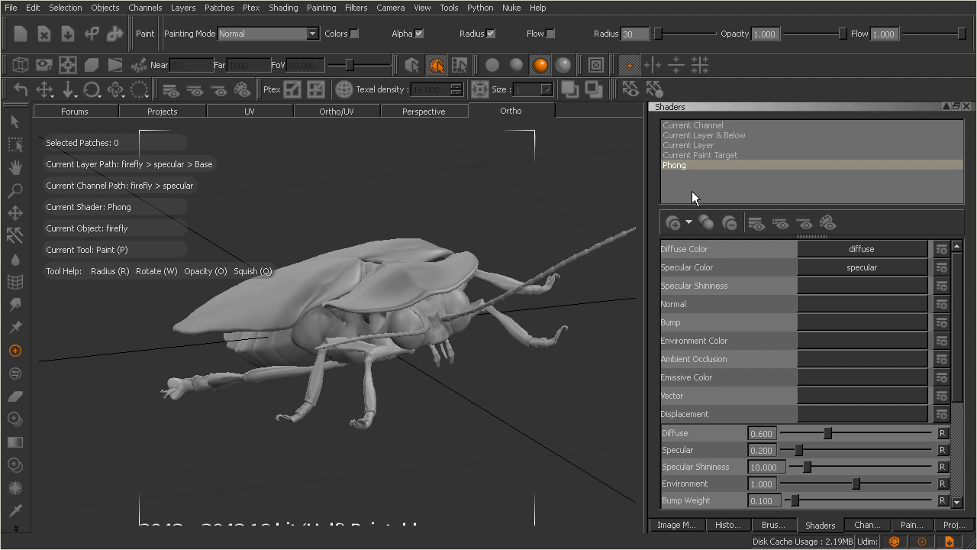
{"action": "left_click", "coordinate": [669, 167]}
{"action": "middle_click_drag", "start_coordinate": [484, 336], "coordinate": [532, 323]}
{"action": "left_click_drag", "start_coordinate": [508, 321], "coordinate": [505, 337], "text": "alt"}
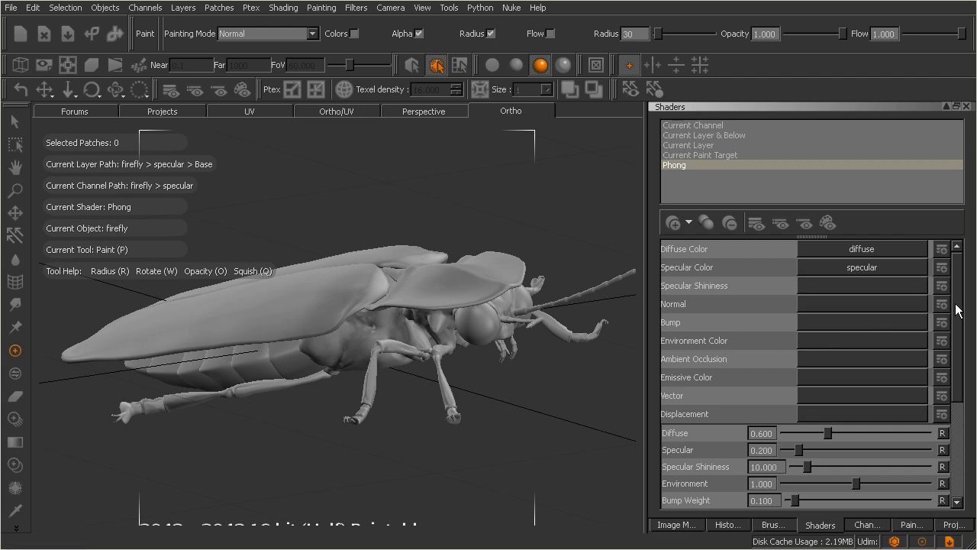
{"action": "scroll", "coordinate": [960, 312], "scroll_direction": "down", "scroll_amount": 1}
{"action": "left_click_drag", "start_coordinate": [960, 312], "coordinate": [959, 385]}
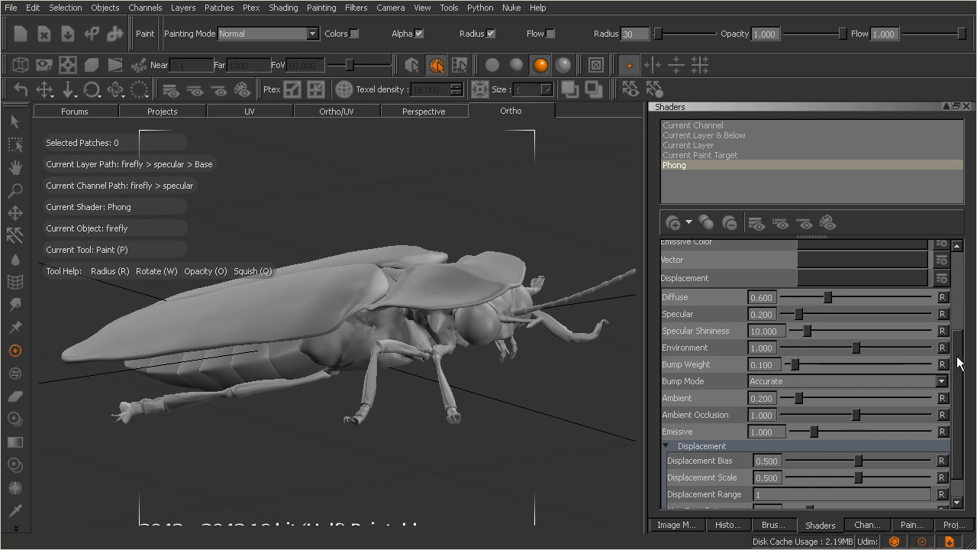
{"action": "scroll", "coordinate": [935, 343], "scroll_direction": "up", "scroll_amount": 3}
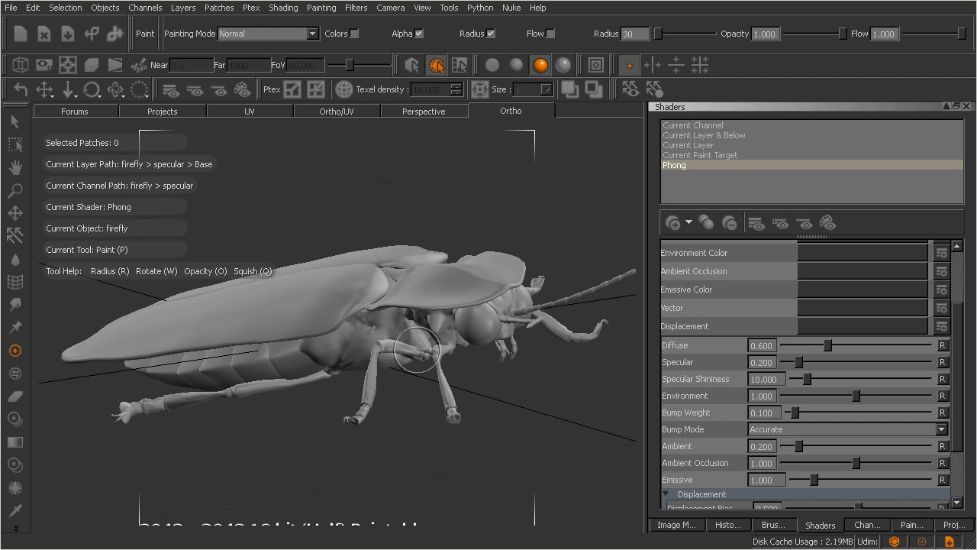
{"action": "mouse_move", "coordinate": [441, 376]}
{"action": "left_mouse_down", "text": "alt"}
{"action": "mouse_move", "coordinate": [449, 373]}
{"action": "mouse_move", "coordinate": [439, 365]}
{"action": "mouse_move", "coordinate": [462, 367]}
{"action": "mouse_move", "coordinate": [414, 358]}
{"action": "mouse_move", "coordinate": [419, 370]}
{"action": "left_mouse_up", "text": "alt"}
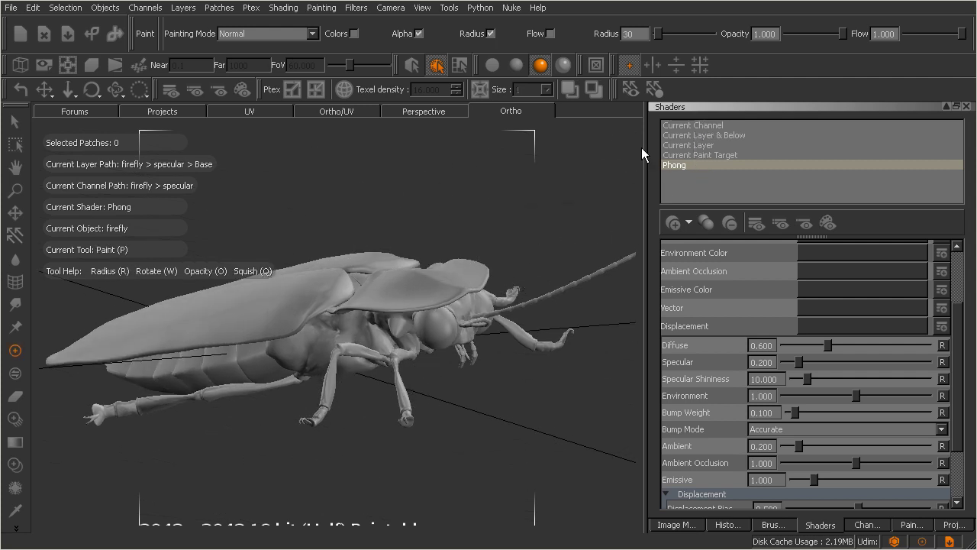
Switch to the Current Channel shader, shrink the brush to radius 10, and select the specular channel
{"action": "left_click", "coordinate": [687, 125]}
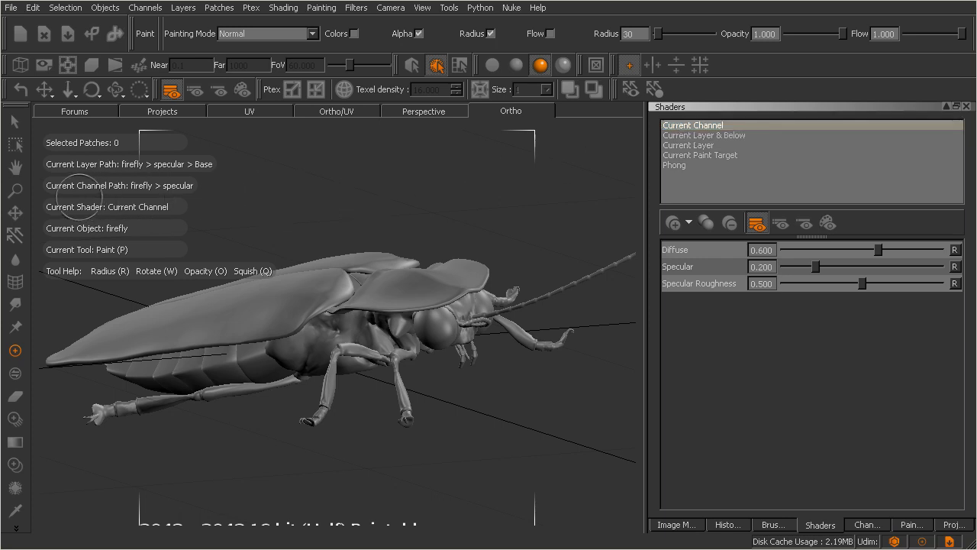
{"action": "mouse_move", "coordinate": [336, 277]}
{"action": "left_mouse_down"}
{"action": "mouse_move", "coordinate": [318, 278]}
{"action": "mouse_move", "coordinate": [348, 277]}
{"action": "left_mouse_up"}
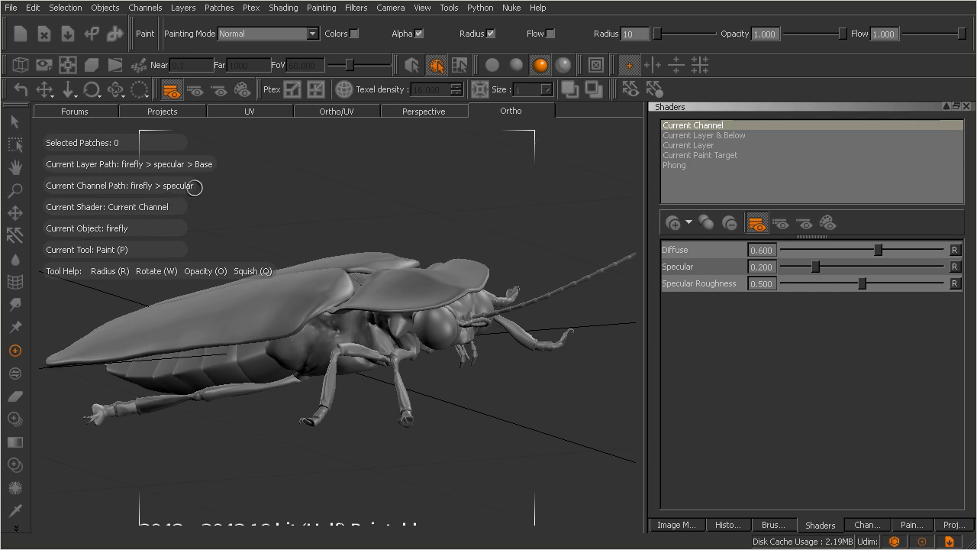
{"action": "left_click", "coordinate": [865, 524]}
{"action": "left_click", "coordinate": [695, 154]}
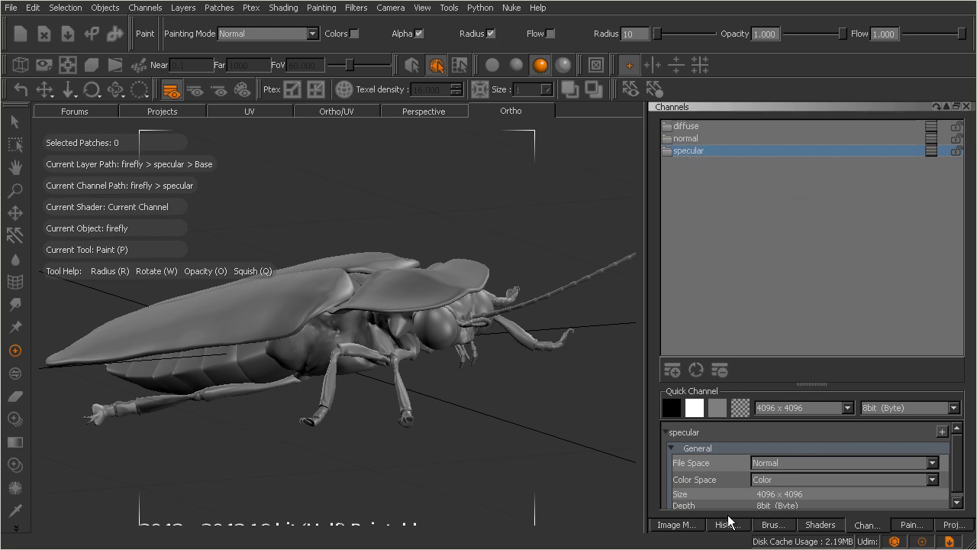
{"action": "left_click", "coordinate": [807, 525]}
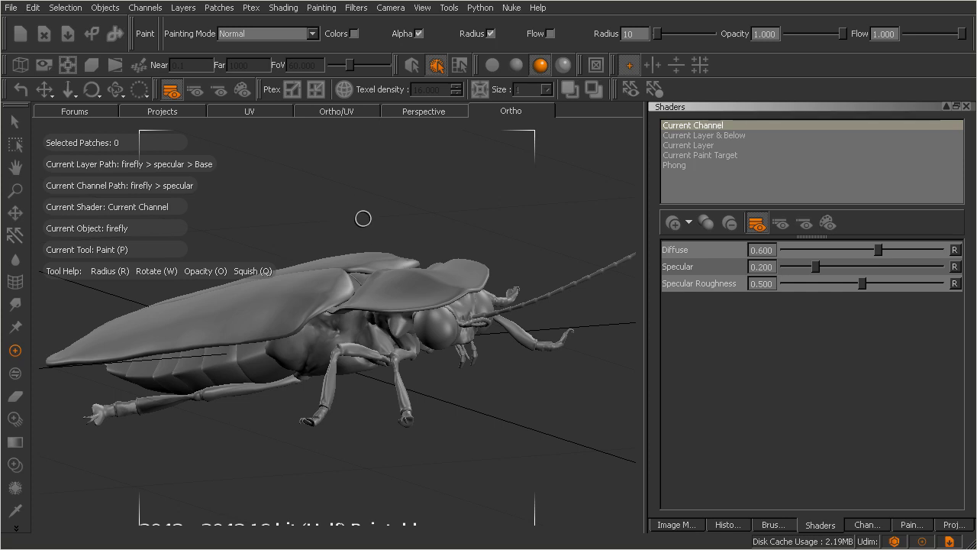
Use the quick selector to pick Phong as the shader and diffuse as the current channel
{"action": "key", "text": "space"}
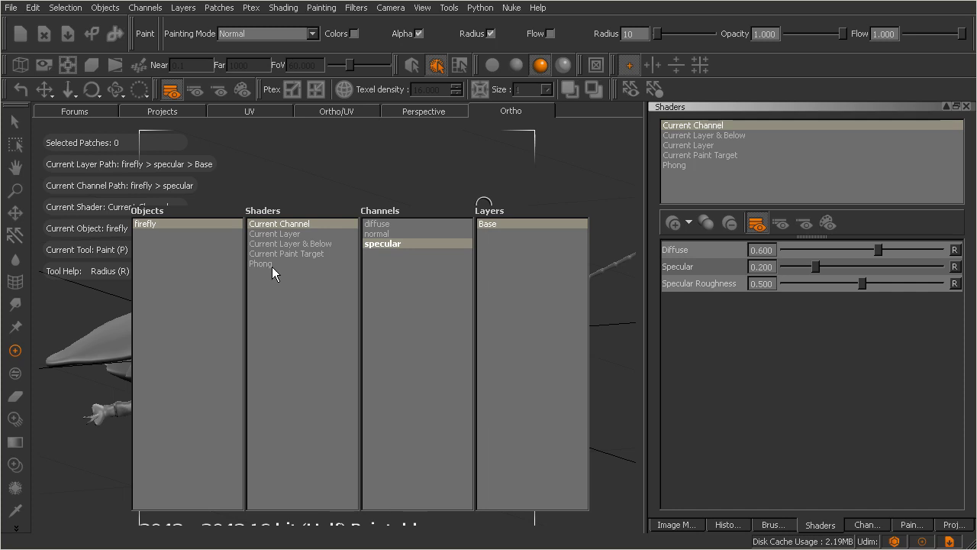
{"action": "key", "text": "grave"}
{"action": "left_click", "coordinate": [234, 274]}
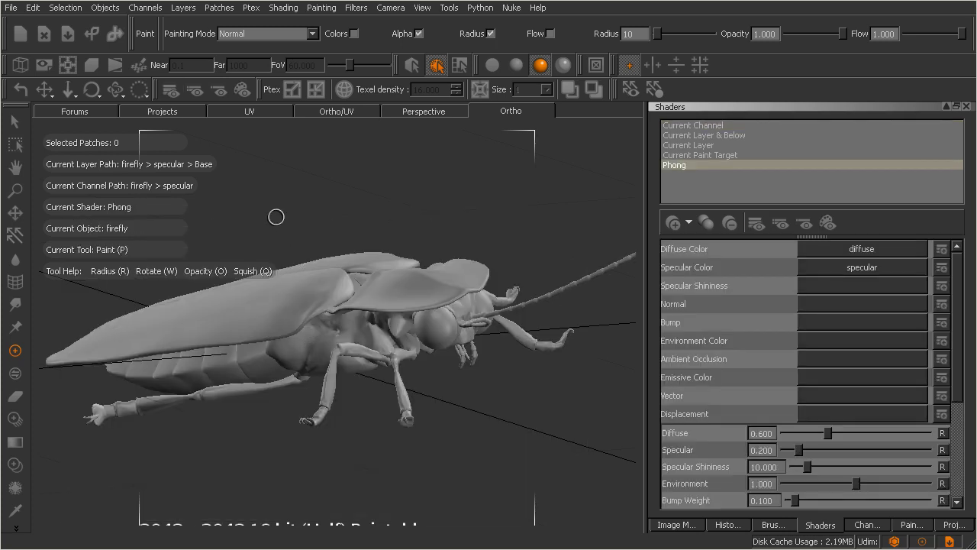
{"action": "key", "text": "grave"}
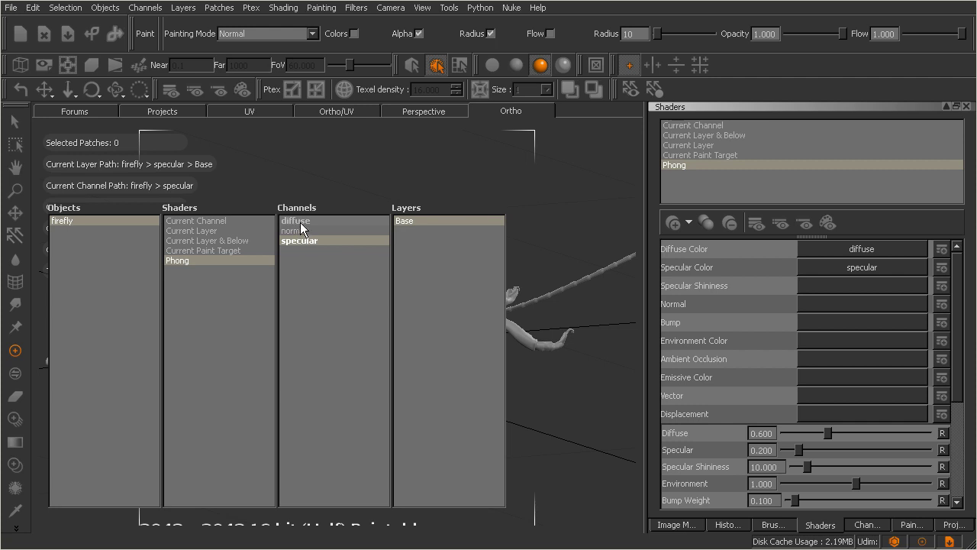
{"action": "left_click", "coordinate": [300, 222]}
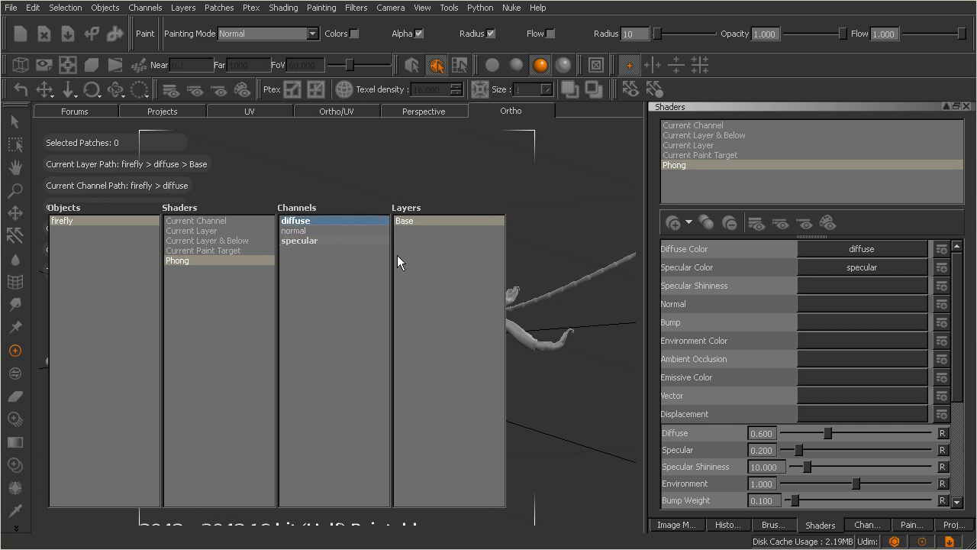